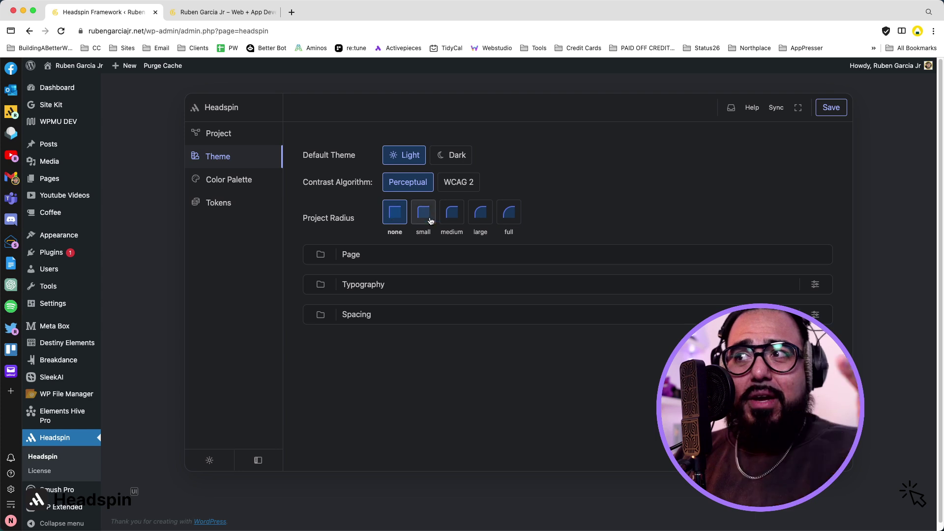
Step: Expand the Page layout settings and scroll down to Typography, showing font size step 4
{"action": "left_click", "coordinate": [319, 254]}
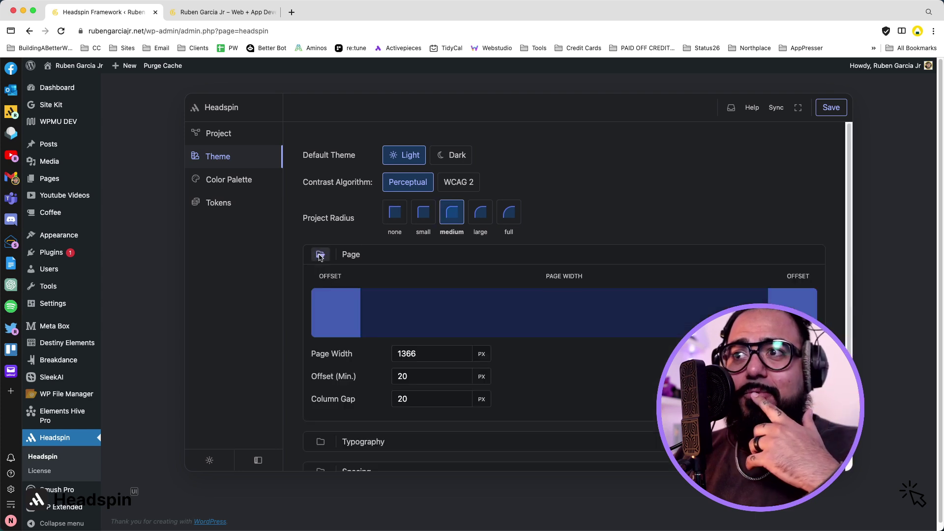
{"action": "mouse_move", "coordinate": [442, 312]}
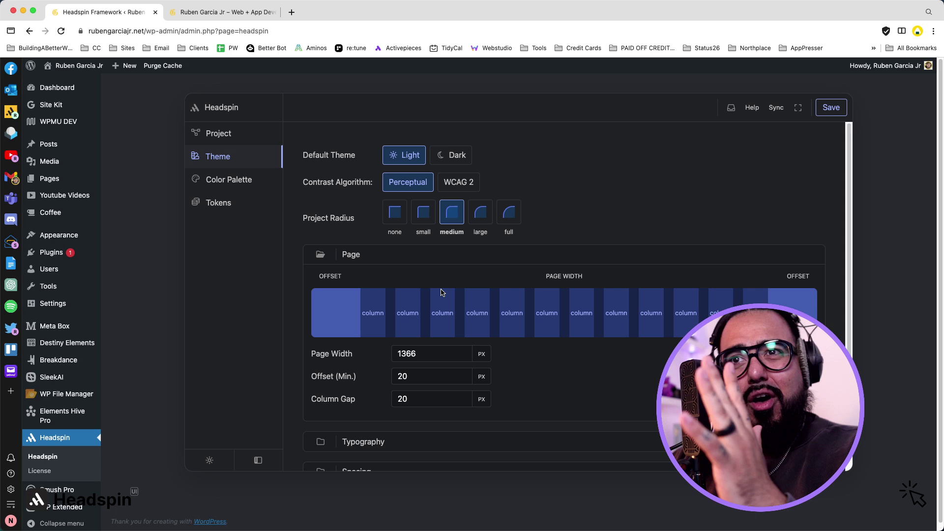
{"action": "scroll", "coordinate": [442, 295], "scroll_direction": "down", "scroll_amount": 2}
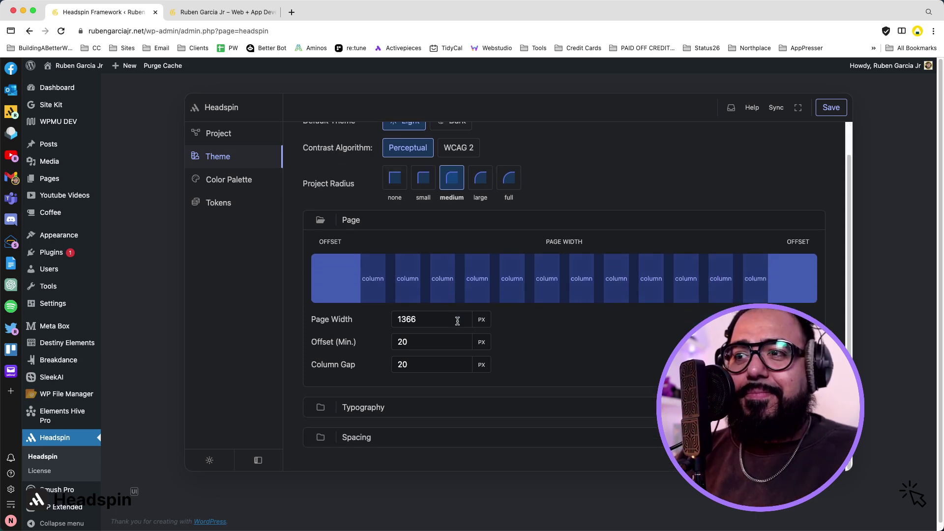
{"action": "scroll", "coordinate": [429, 397], "scroll_direction": "down", "scroll_amount": 3}
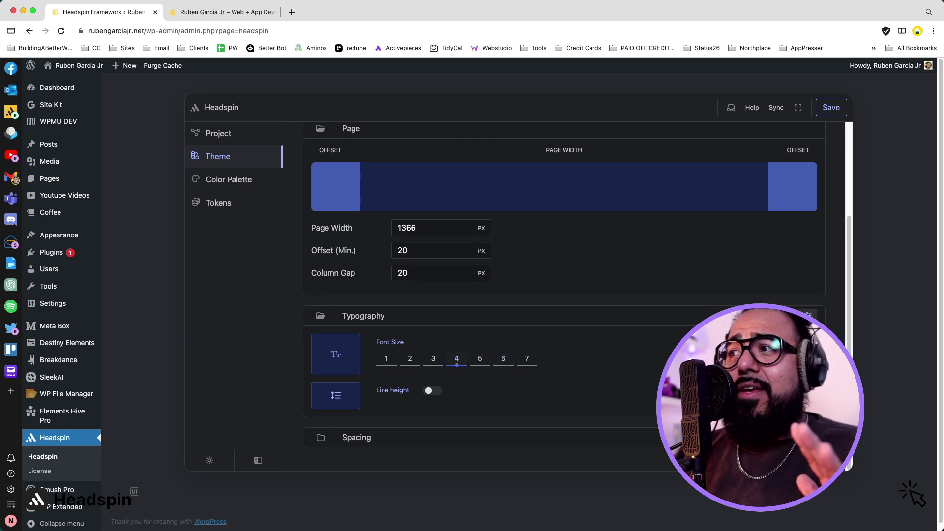
Step: Set the max-viewport type scale to Perfect Fifth (1.500) and save it
{"action": "left_click", "coordinate": [808, 315]}
{"action": "scroll", "coordinate": [680, 315], "scroll_direction": "down", "scroll_amount": 1}
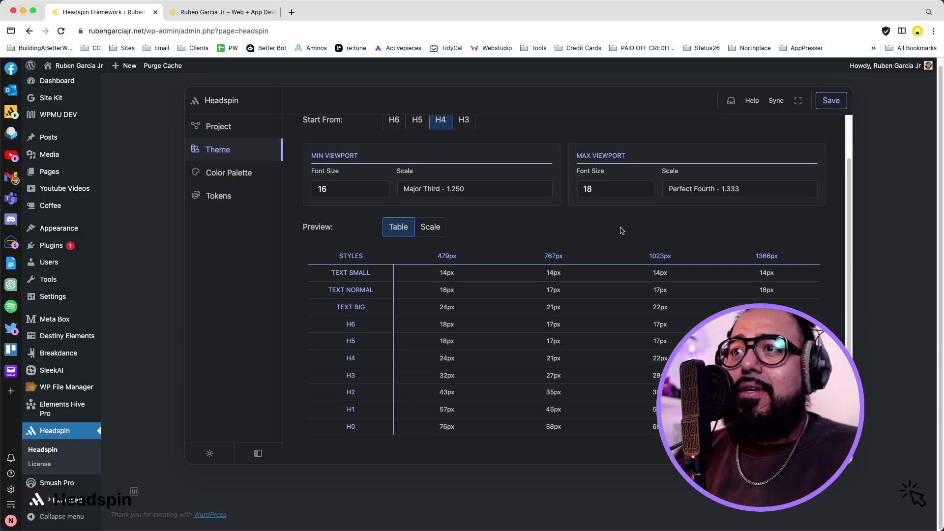
{"action": "left_click", "coordinate": [682, 199]}
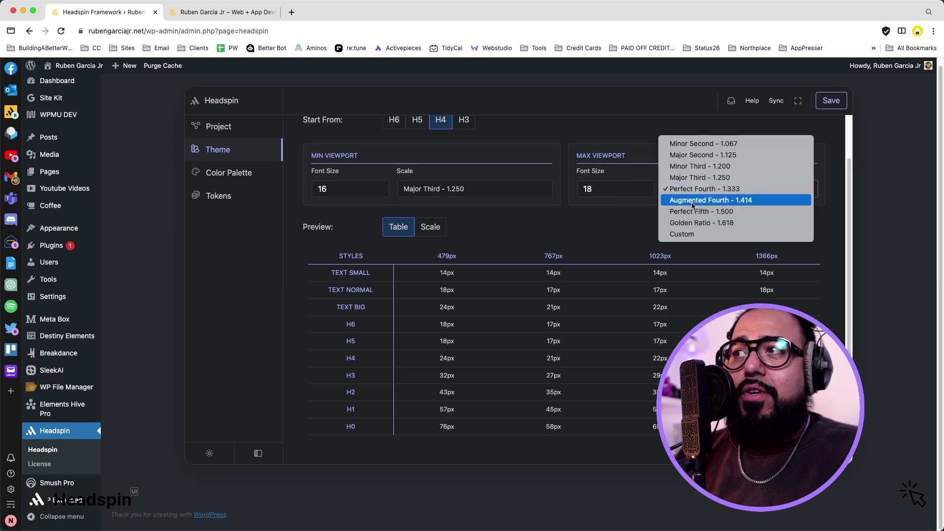
{"action": "left_click", "coordinate": [695, 212]}
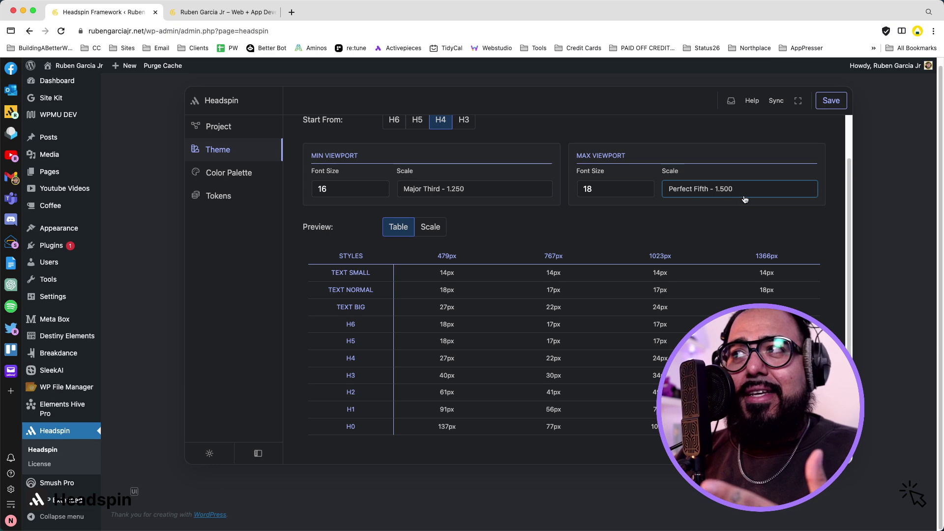
{"action": "left_click", "coordinate": [842, 101]}
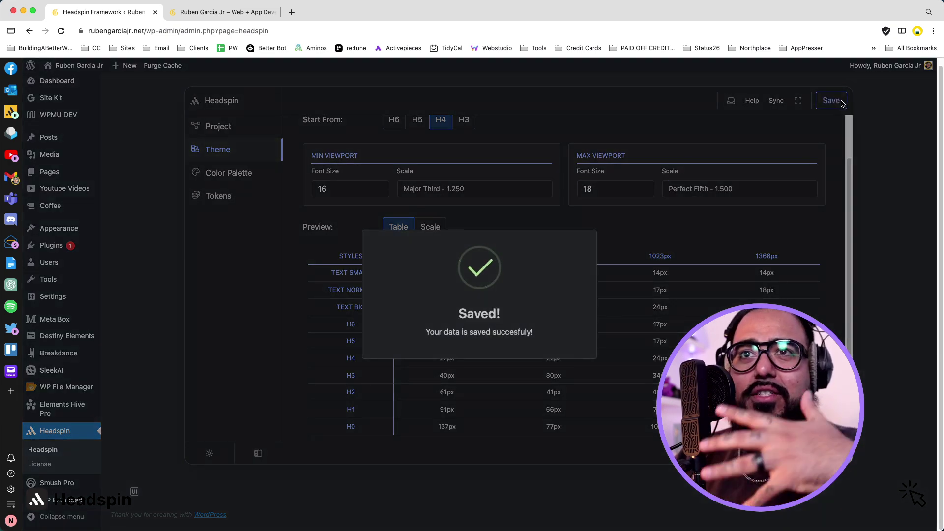
{"action": "scroll", "coordinate": [380, 216], "scroll_direction": "up", "scroll_amount": 1}
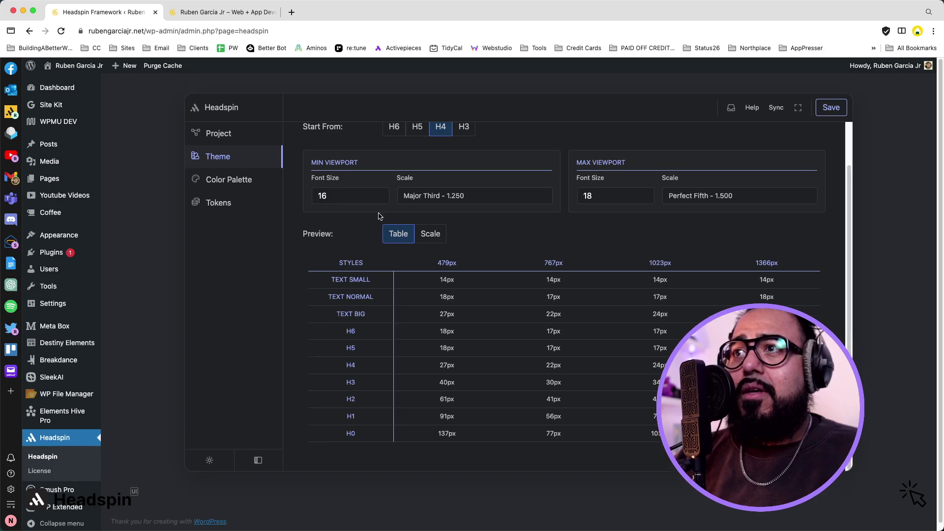
Step: Expand the Spacing settings, trying section spacing step 1 before restoring step 4
{"action": "left_click", "coordinate": [229, 160]}
{"action": "scroll", "coordinate": [372, 268], "scroll_direction": "down", "scroll_amount": 1}
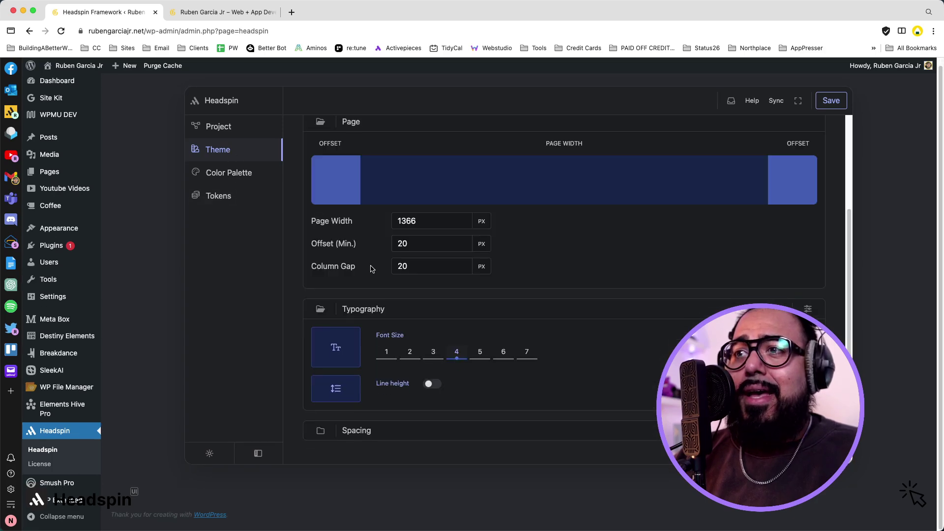
{"action": "left_click", "coordinate": [322, 430]}
{"action": "scroll", "coordinate": [466, 394], "scroll_direction": "down", "scroll_amount": 3}
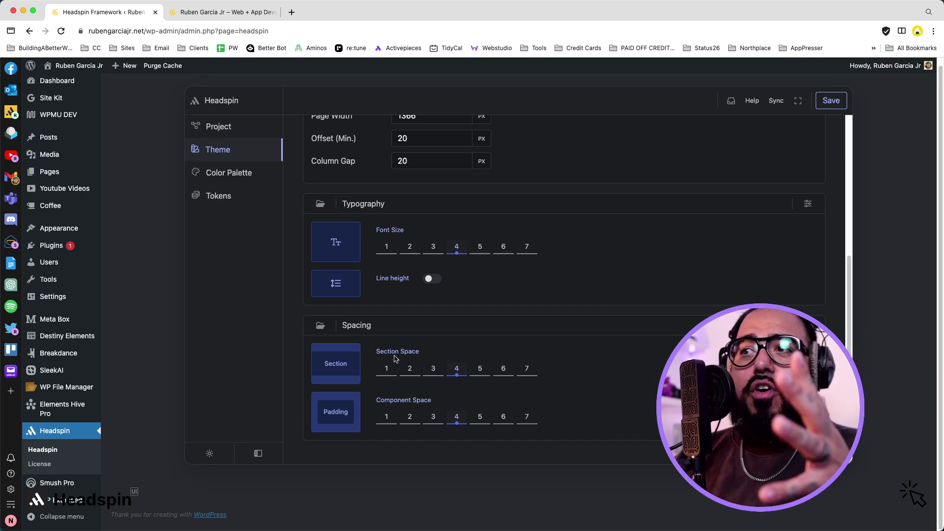
{"action": "left_click", "coordinate": [387, 370]}
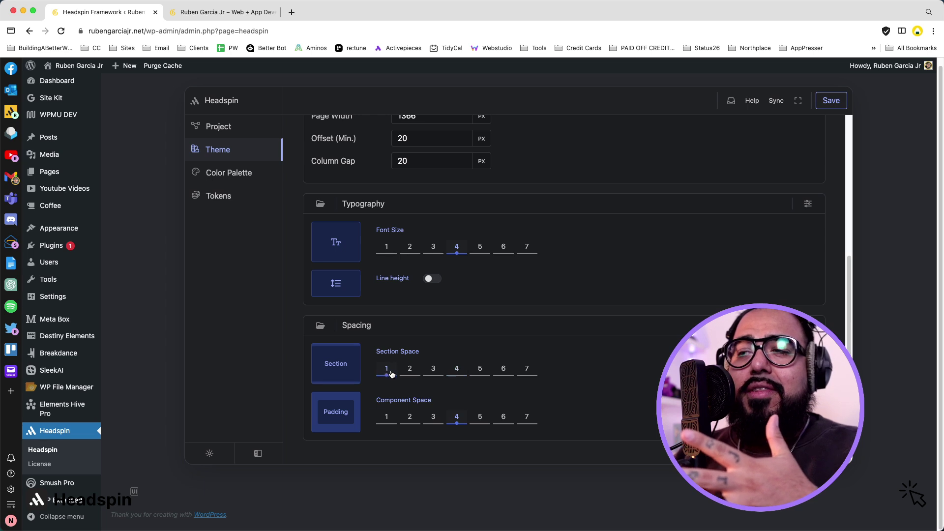
{"action": "left_click", "coordinate": [451, 372]}
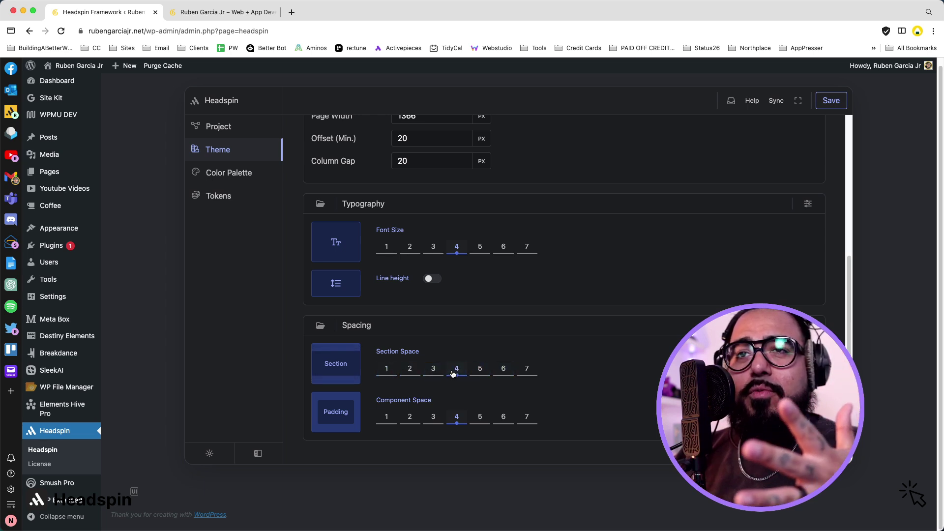
{"action": "scroll", "coordinate": [564, 276], "scroll_direction": "down", "scroll_amount": 5}
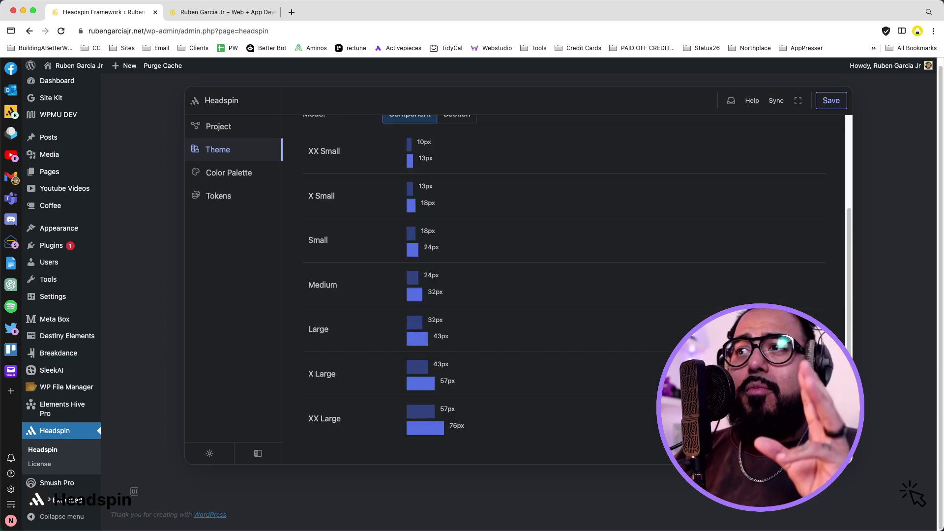
{"action": "scroll", "coordinate": [665, 315], "scroll_direction": "up", "scroll_amount": 1}
{"action": "scroll", "coordinate": [703, 258], "scroll_direction": "up", "scroll_amount": 5}
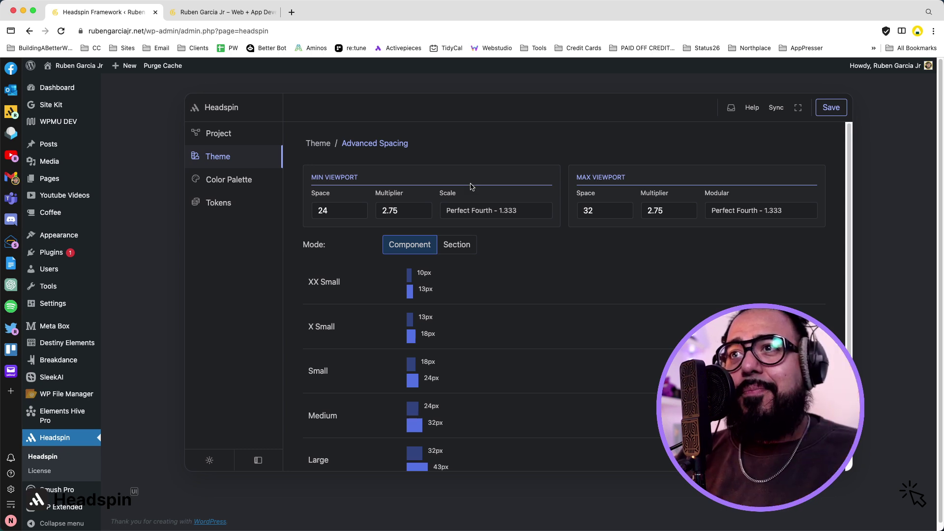
Step: Open the Color Palette, cancel the Brand schema editor, and show light and dark scales
{"action": "left_click", "coordinate": [250, 185]}
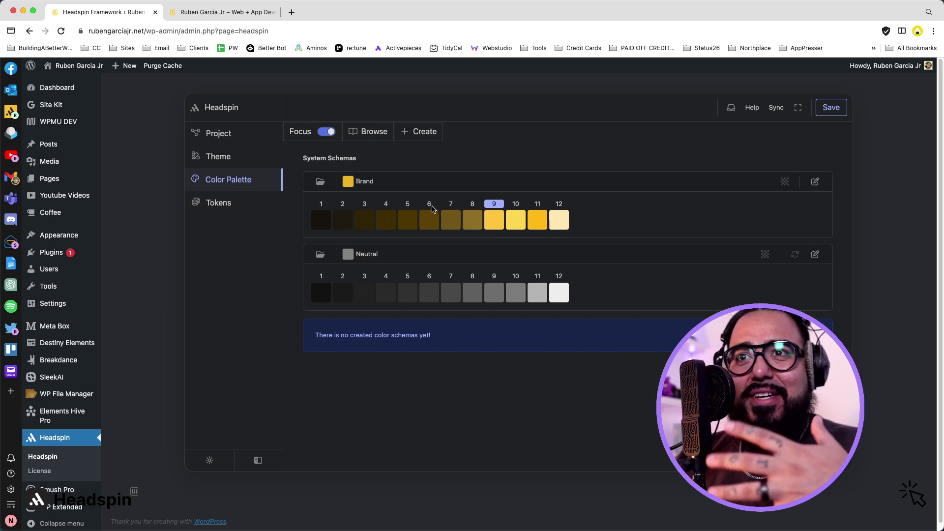
{"action": "left_click", "coordinate": [814, 182]}
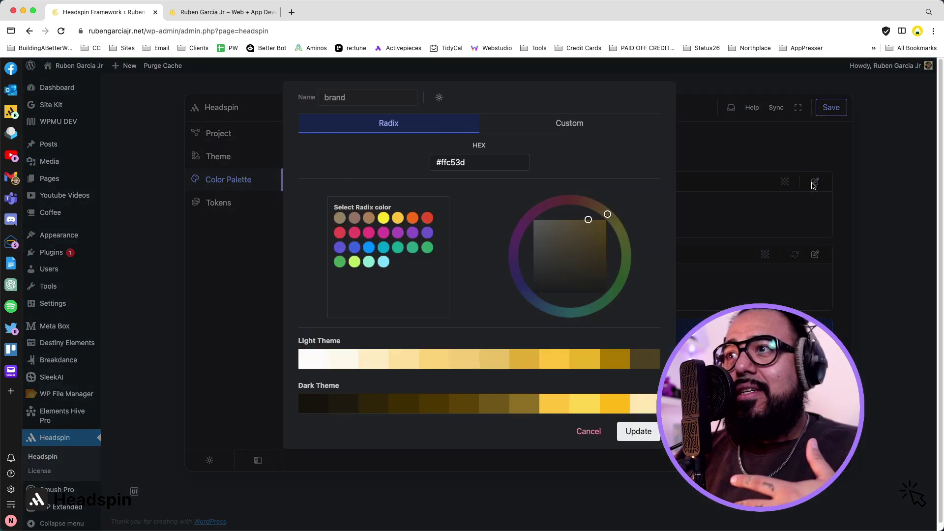
{"action": "left_click", "coordinate": [584, 433]}
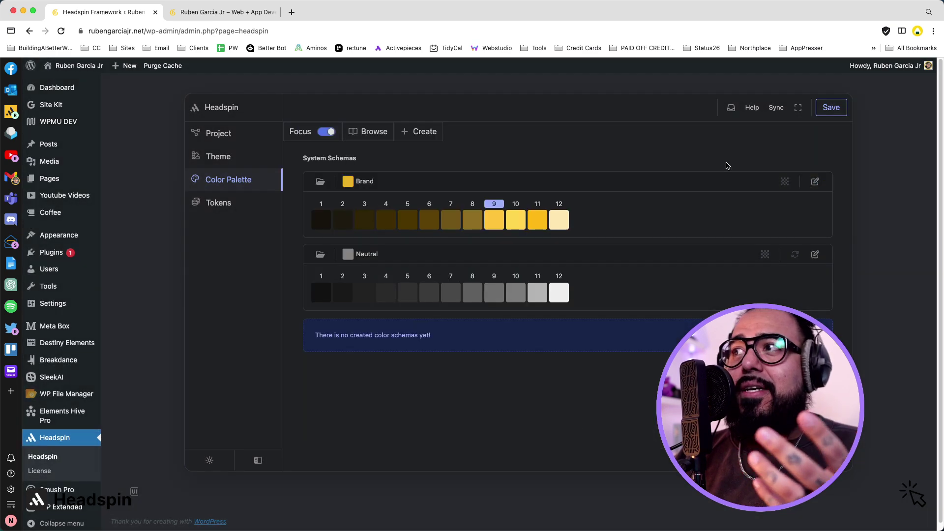
{"action": "left_click", "coordinate": [334, 137]}
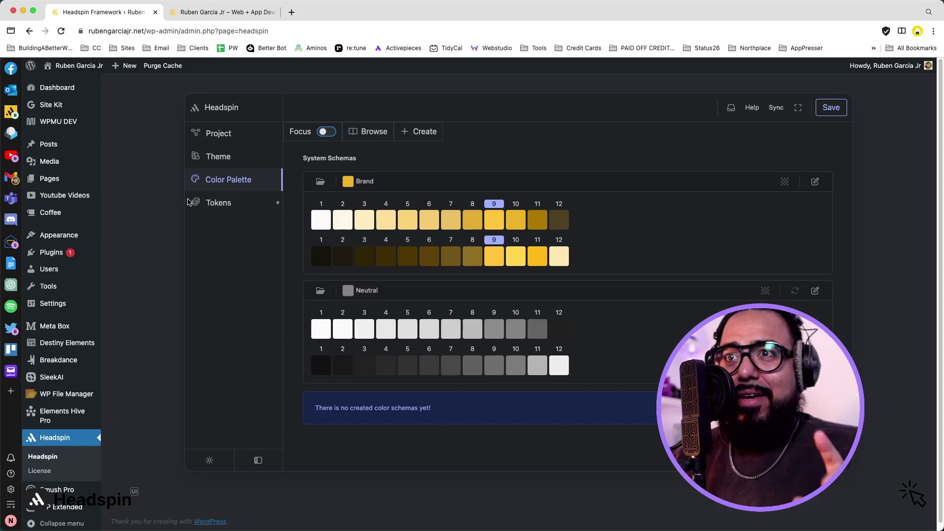
Step: Unlink the Heading size H1 token and raise its maximum to 100, then save
{"action": "left_click", "coordinate": [220, 205]}
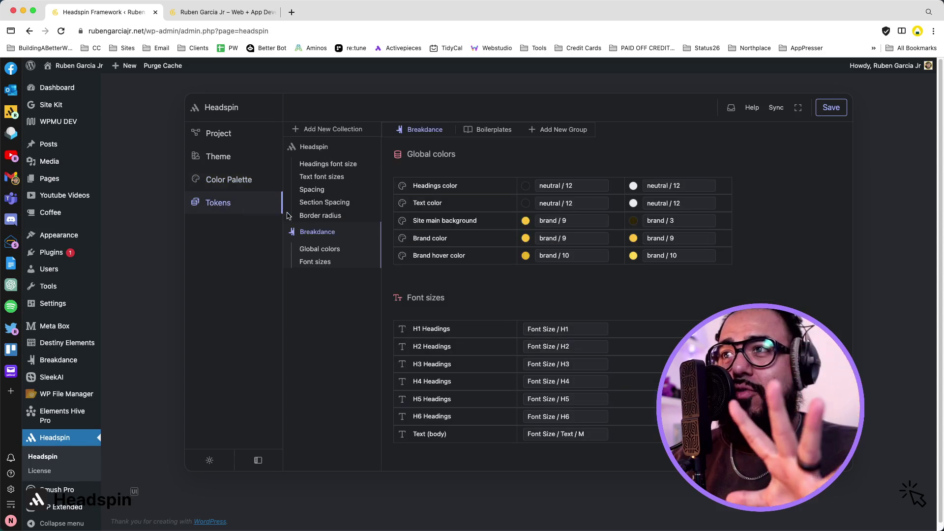
{"action": "left_click", "coordinate": [321, 165]}
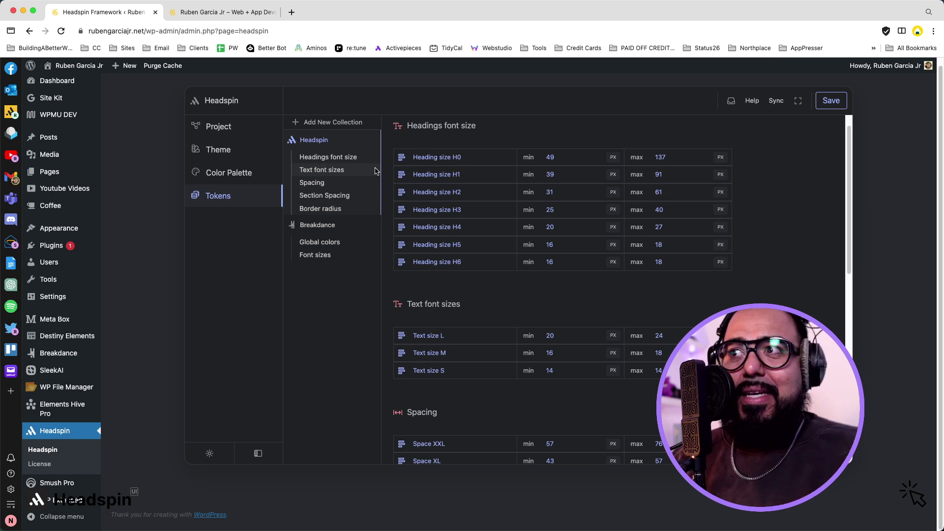
{"action": "mouse_move", "coordinate": [450, 174]}
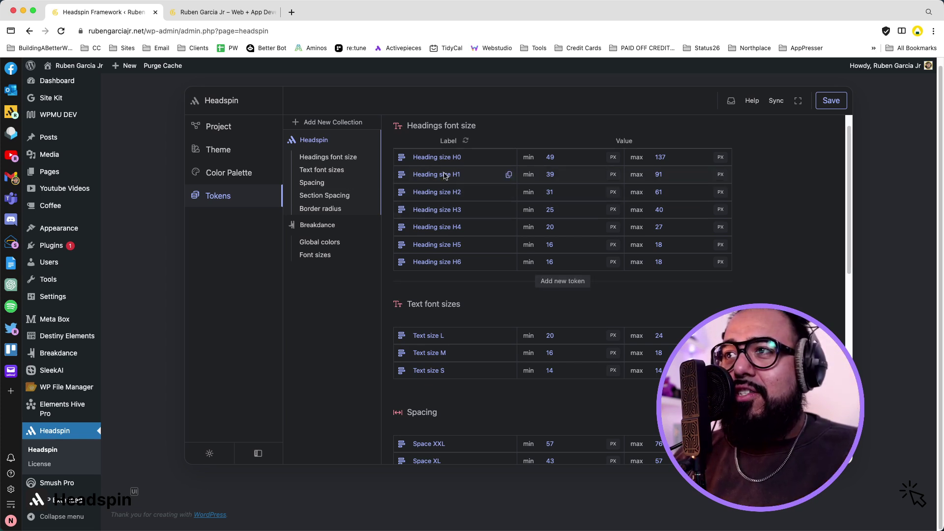
{"action": "left_click", "coordinate": [405, 176]}
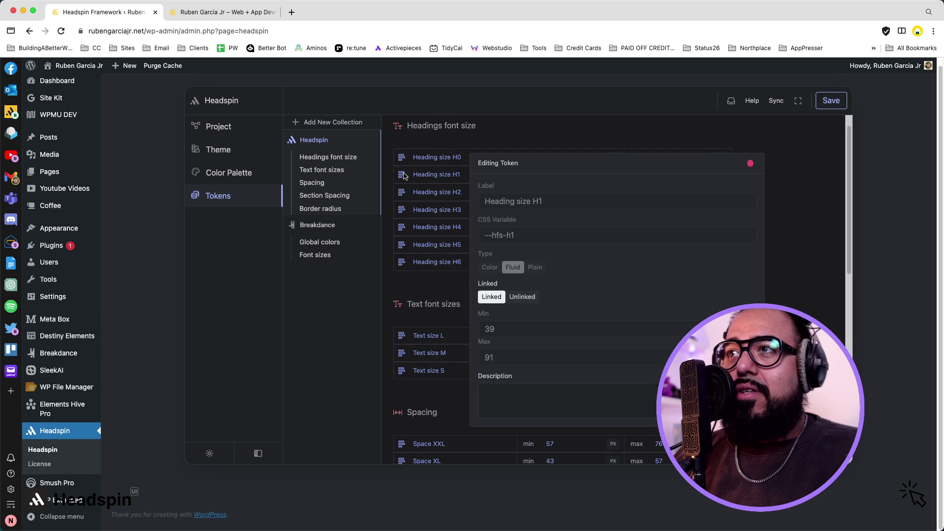
{"action": "left_click", "coordinate": [523, 296]}
{"action": "double_click", "coordinate": [497, 362]}
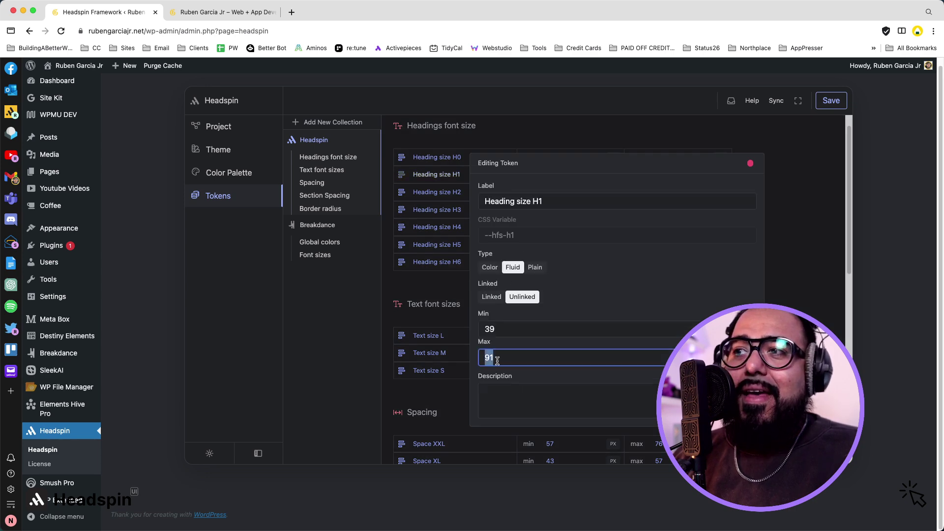
{"action": "type", "text": "100"}
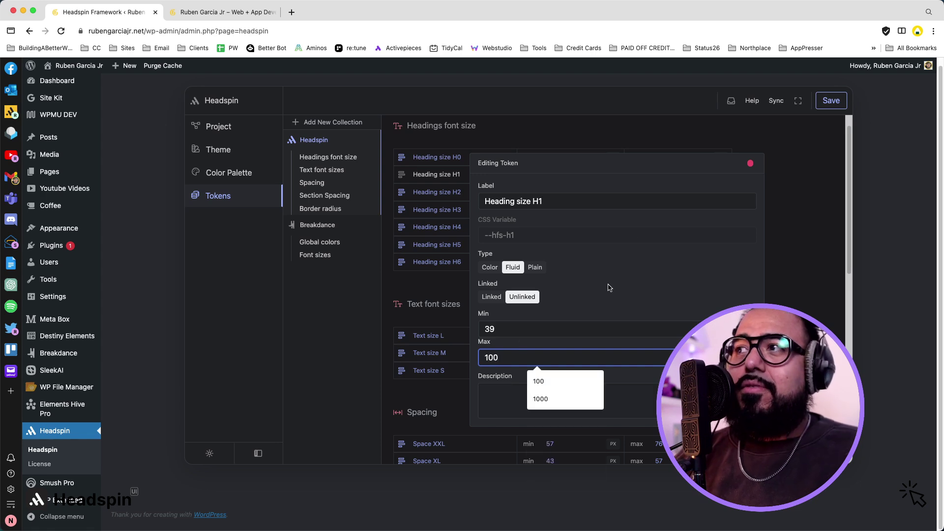
{"action": "left_click", "coordinate": [830, 101]}
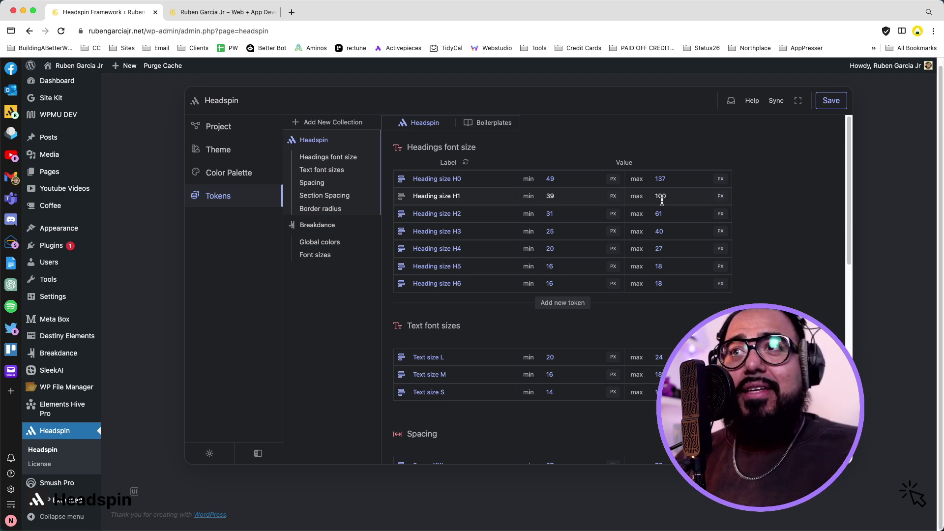
Step: Enlarge the page and scroll the Headspin token groups down to Section Spacing and Border radius
{"action": "key", "text": "super+plus"}
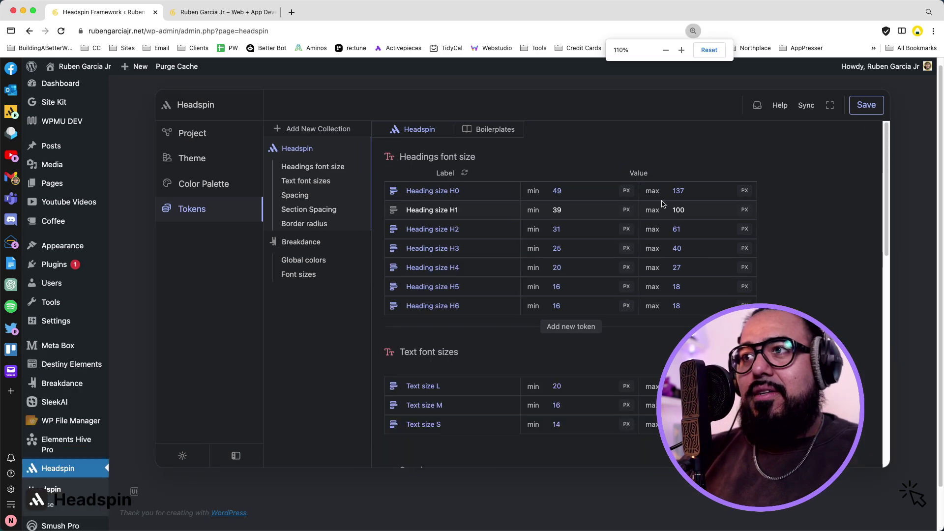
{"action": "key", "text": "super+plus"}
{"action": "key", "text": "super+plus"}
{"action": "key", "text": "super+plus"}
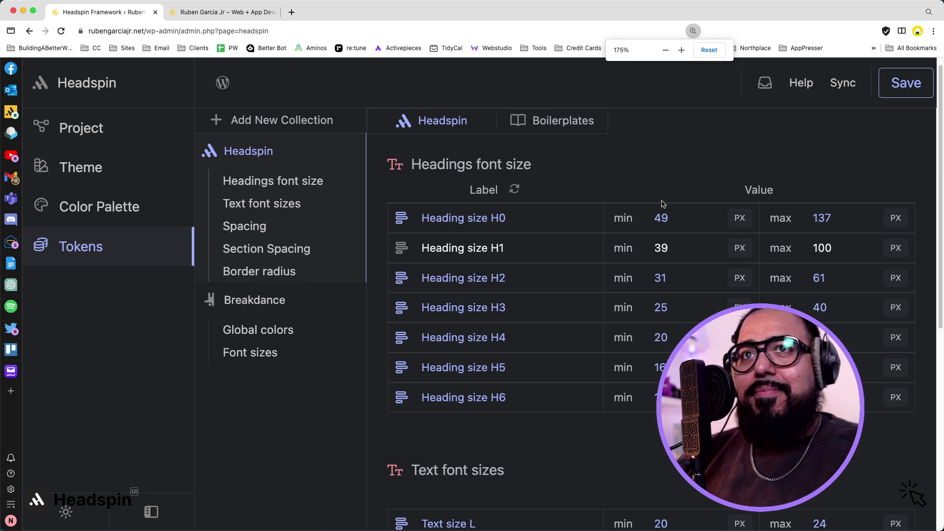
{"action": "scroll", "coordinate": [686, 239], "scroll_direction": "down", "scroll_amount": 1}
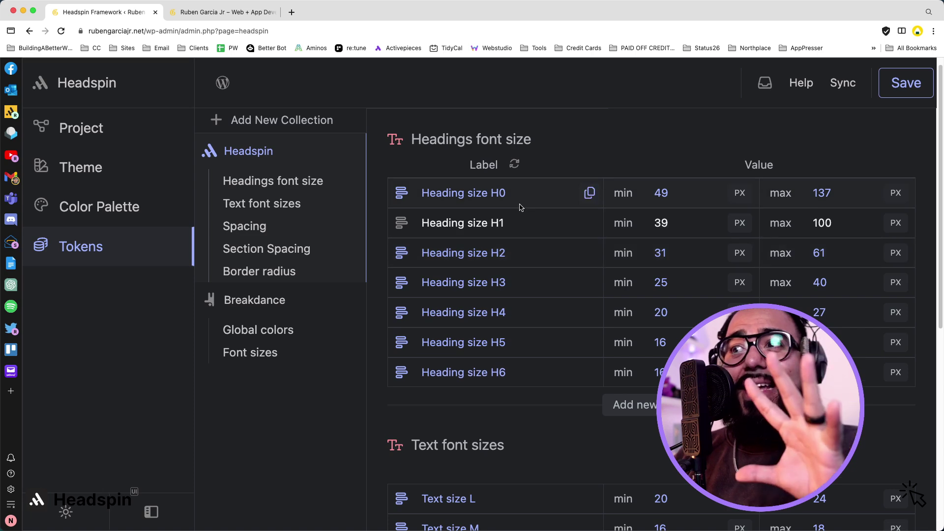
{"action": "scroll", "coordinate": [520, 205], "scroll_direction": "down", "scroll_amount": 3}
{"action": "scroll", "coordinate": [520, 206], "scroll_direction": "down", "scroll_amount": 8}
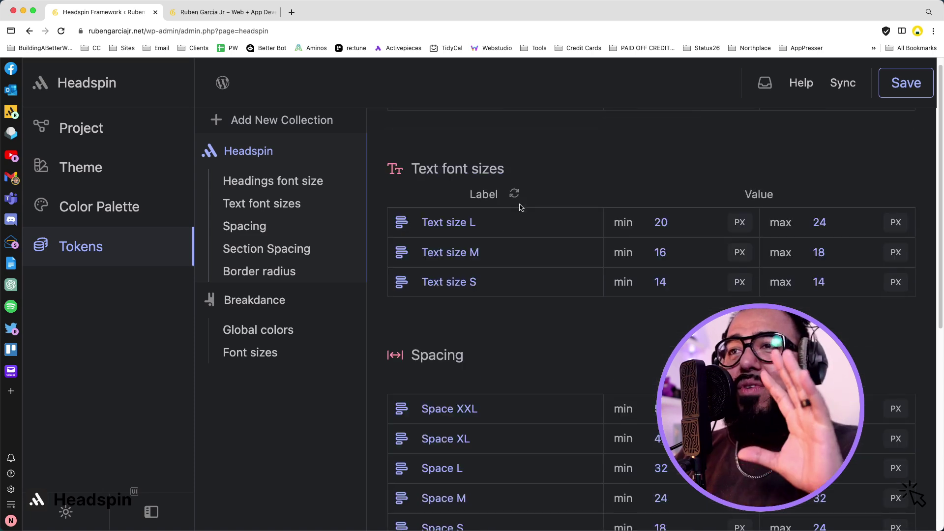
{"action": "scroll", "coordinate": [527, 226], "scroll_direction": "down", "scroll_amount": 1}
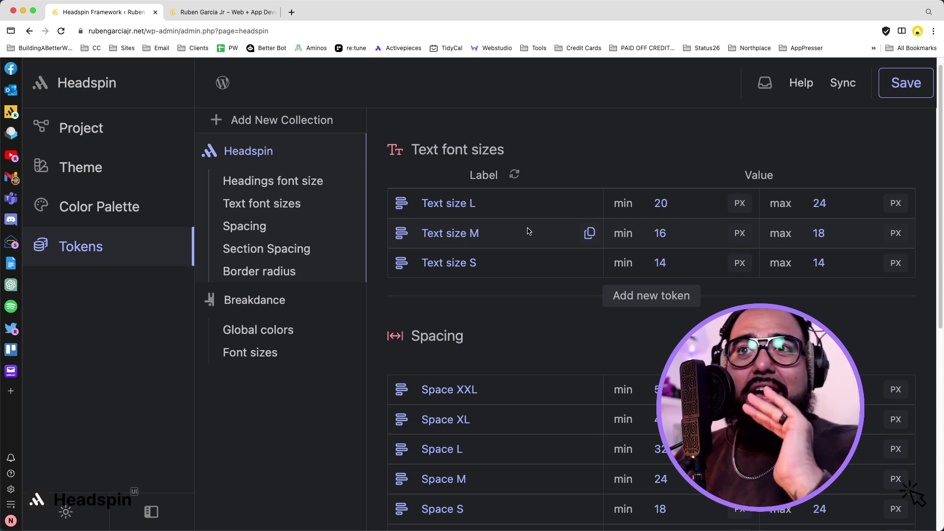
{"action": "scroll", "coordinate": [527, 231], "scroll_direction": "down", "scroll_amount": 1}
{"action": "scroll", "coordinate": [527, 230], "scroll_direction": "down", "scroll_amount": 1}
{"action": "scroll", "coordinate": [528, 228], "scroll_direction": "down", "scroll_amount": 2}
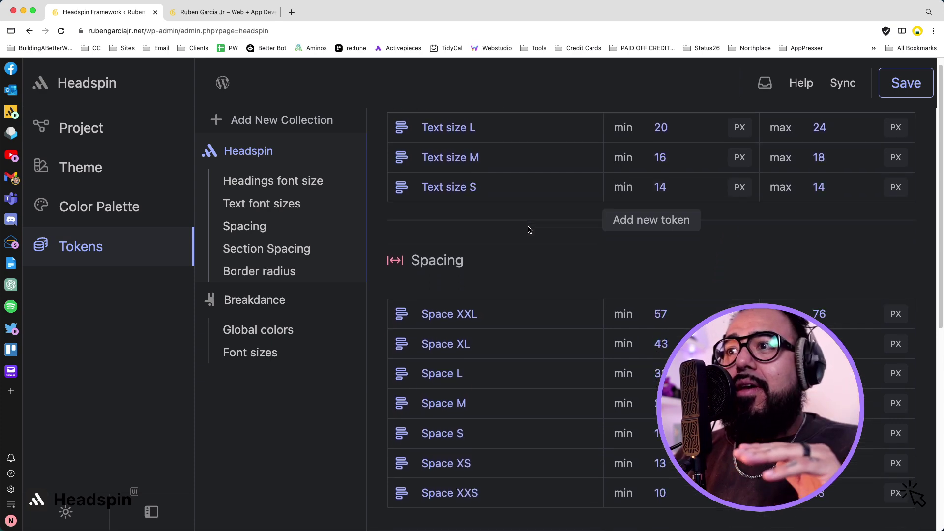
{"action": "scroll", "coordinate": [528, 227], "scroll_direction": "down", "scroll_amount": 1}
{"action": "scroll", "coordinate": [528, 227], "scroll_direction": "down", "scroll_amount": 1}
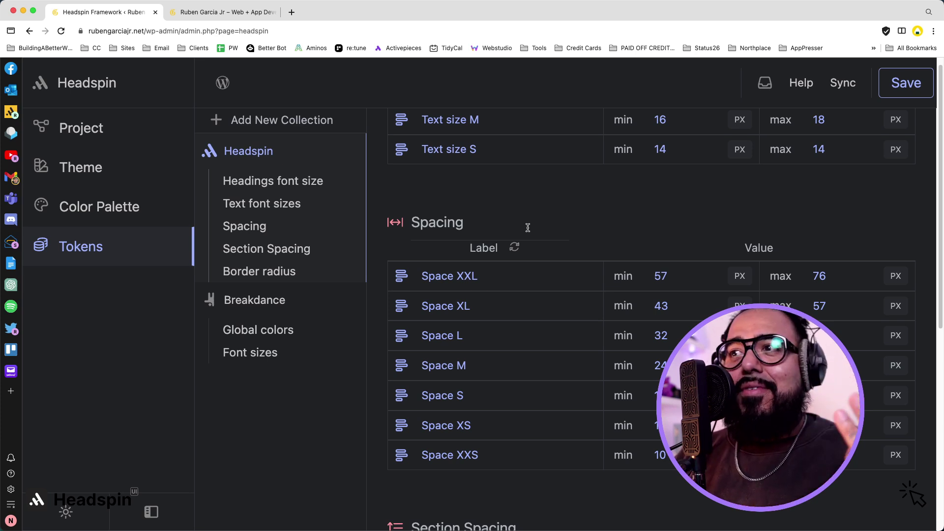
{"action": "mouse_move", "coordinate": [574, 275]}
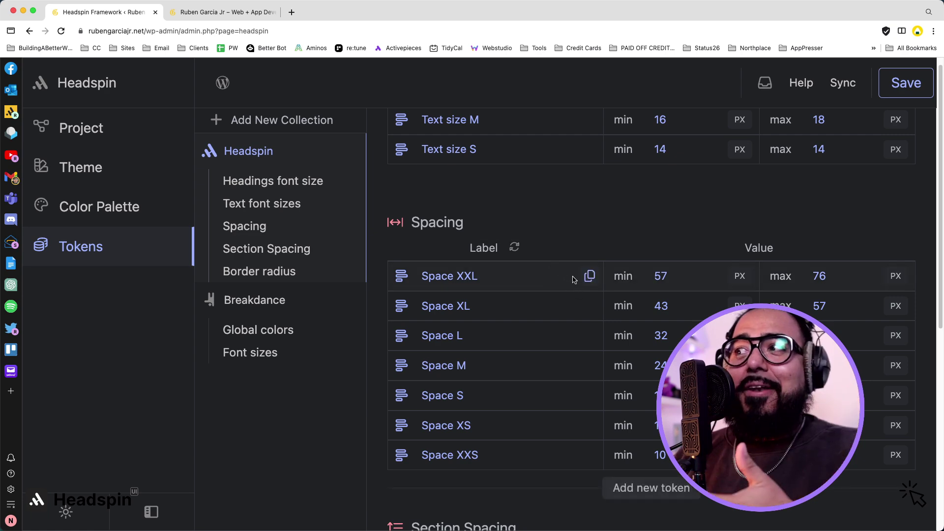
{"action": "scroll", "coordinate": [573, 280], "scroll_direction": "down", "scroll_amount": 1}
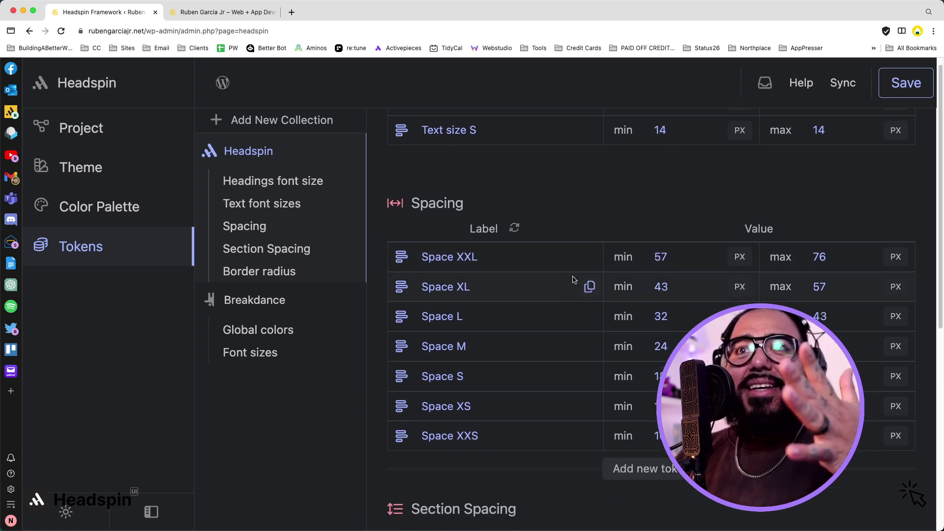
{"action": "scroll", "coordinate": [573, 280], "scroll_direction": "down", "scroll_amount": 1}
{"action": "scroll", "coordinate": [573, 279], "scroll_direction": "down", "scroll_amount": 4}
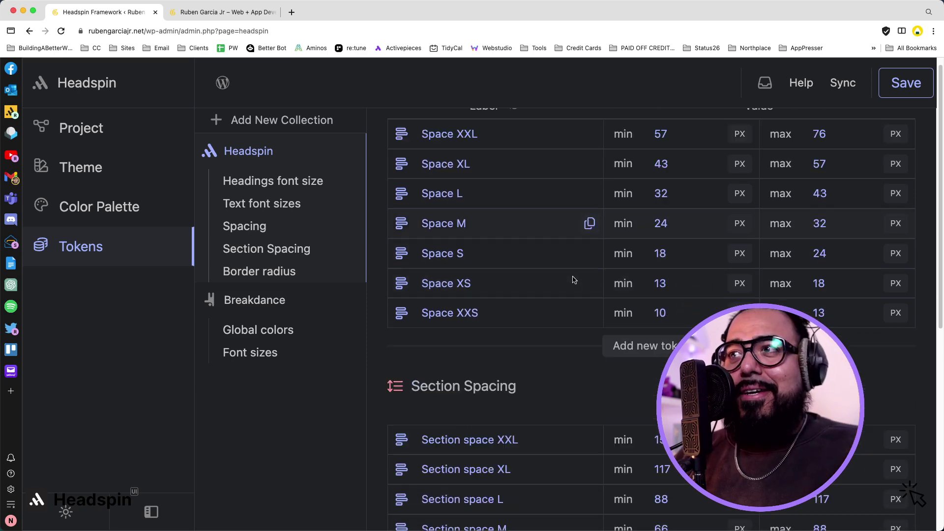
{"action": "scroll", "coordinate": [573, 280], "scroll_direction": "down", "scroll_amount": 2}
{"action": "scroll", "coordinate": [573, 279], "scroll_direction": "down", "scroll_amount": 1}
{"action": "scroll", "coordinate": [573, 279], "scroll_direction": "down", "scroll_amount": 1}
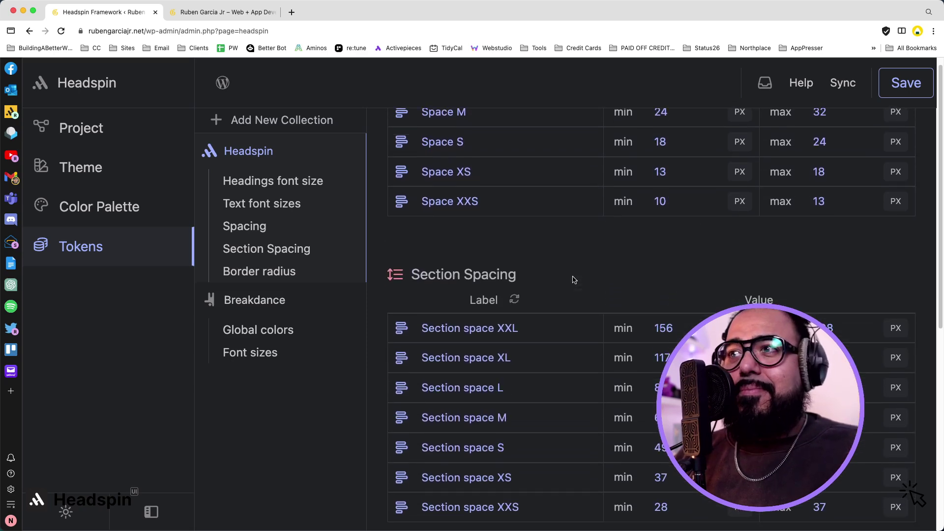
{"action": "scroll", "coordinate": [573, 279], "scroll_direction": "down", "scroll_amount": 4}
{"action": "scroll", "coordinate": [573, 280], "scroll_direction": "down", "scroll_amount": 1}
{"action": "scroll", "coordinate": [574, 279], "scroll_direction": "down", "scroll_amount": 1}
{"action": "scroll", "coordinate": [573, 280], "scroll_direction": "down", "scroll_amount": 3}
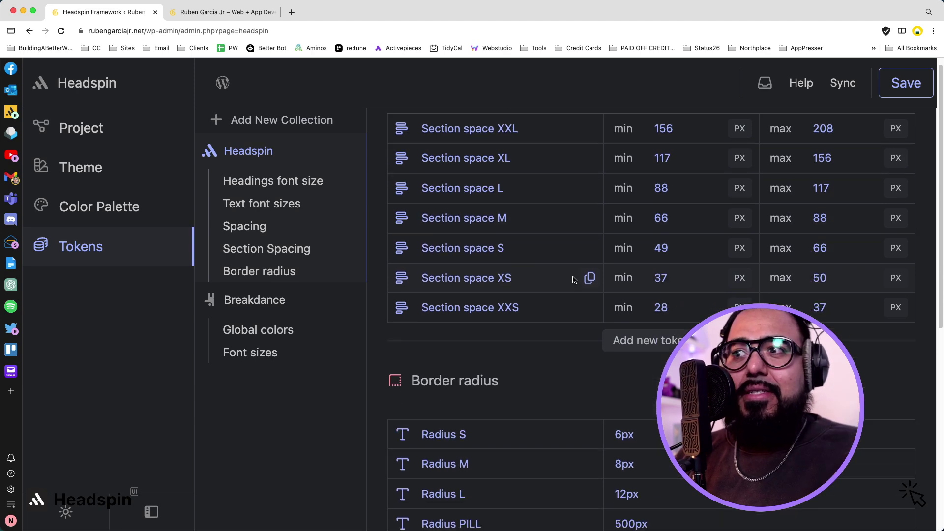
{"action": "scroll", "coordinate": [573, 280], "scroll_direction": "down", "scroll_amount": 2}
{"action": "scroll", "coordinate": [573, 279], "scroll_direction": "down", "scroll_amount": 2}
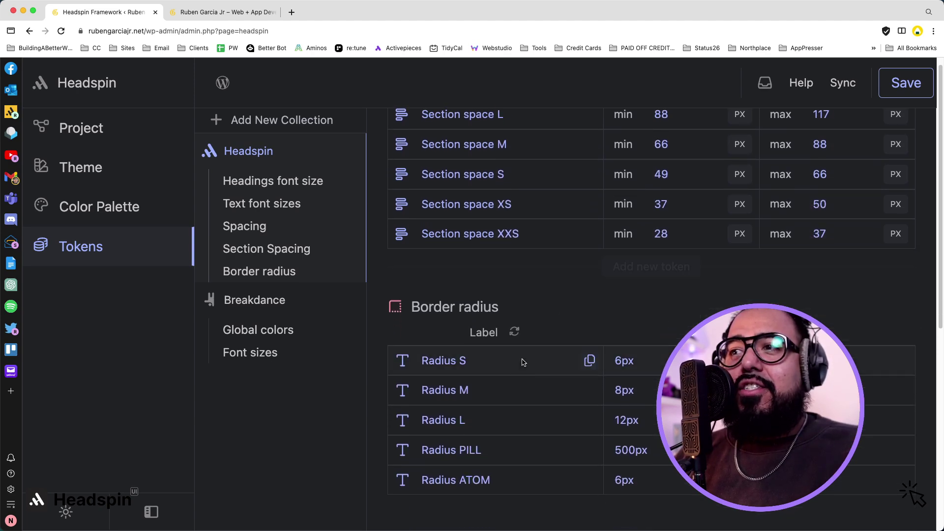
{"action": "mouse_move", "coordinate": [521, 446]}
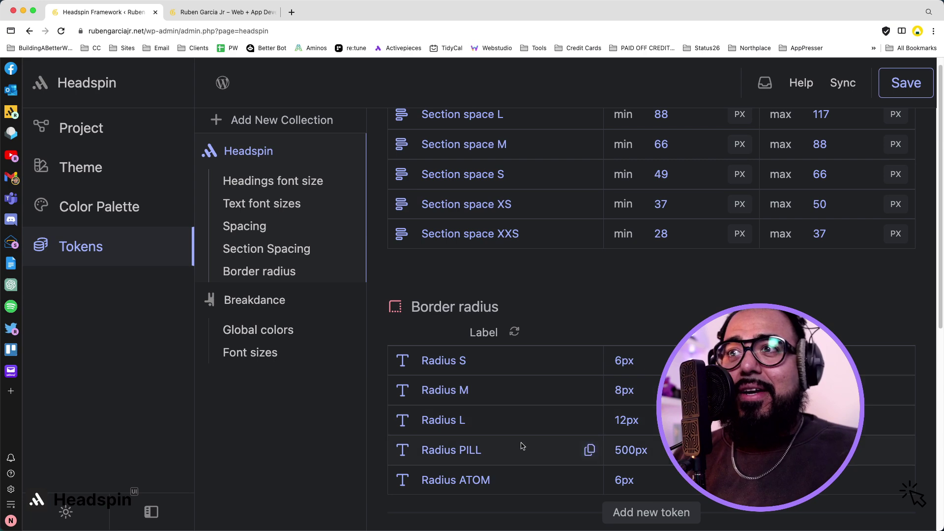
Step: Show the Breakdance tokens and inspect the Headings color and Site main background pickers unchanged
{"action": "left_click", "coordinate": [270, 301]}
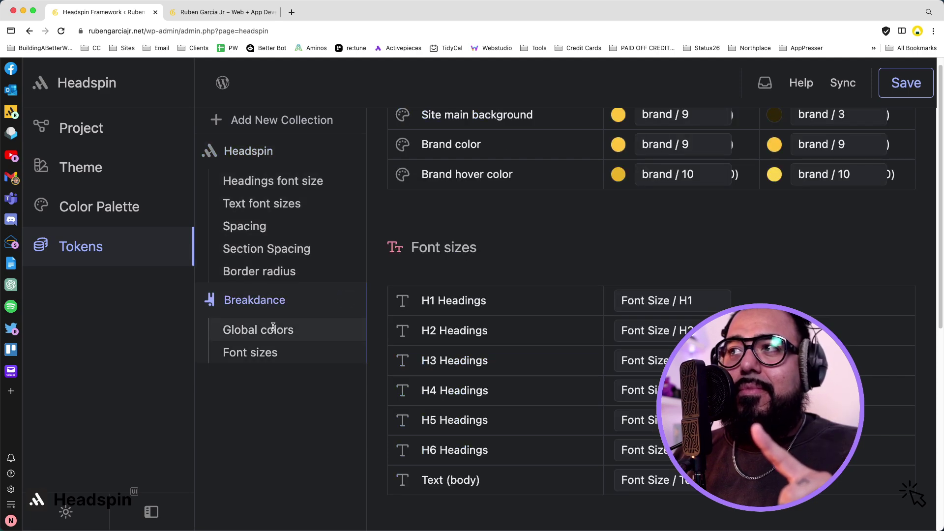
{"action": "scroll", "coordinate": [469, 317], "scroll_direction": "up", "scroll_amount": 3}
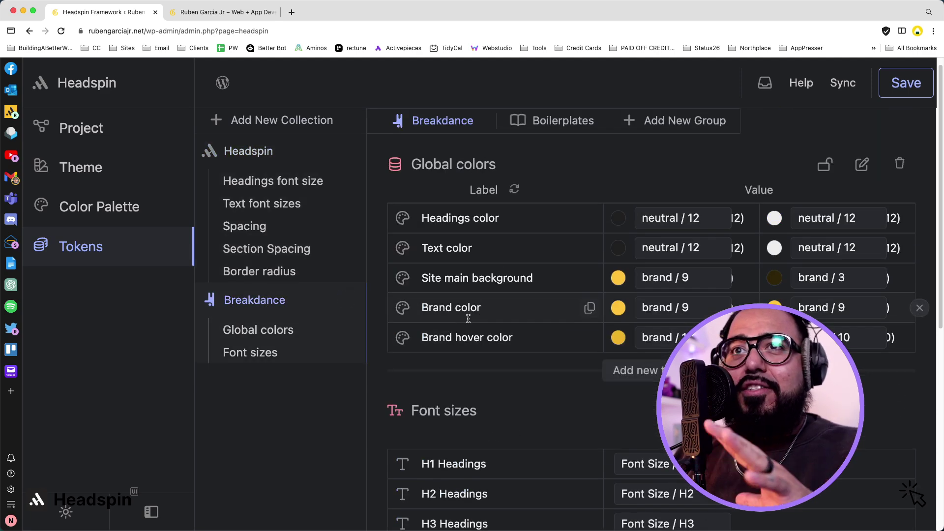
{"action": "scroll", "coordinate": [469, 317], "scroll_direction": "down", "scroll_amount": 2}
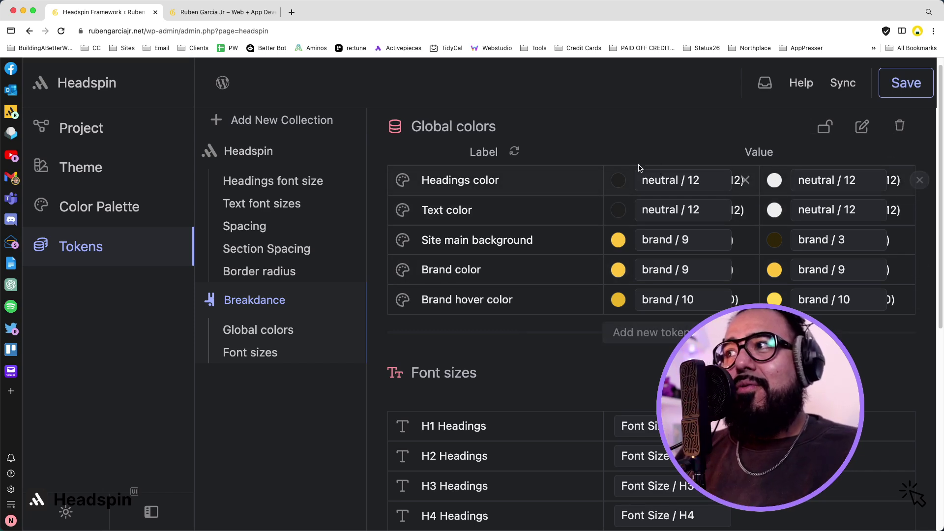
{"action": "left_click", "coordinate": [618, 186]}
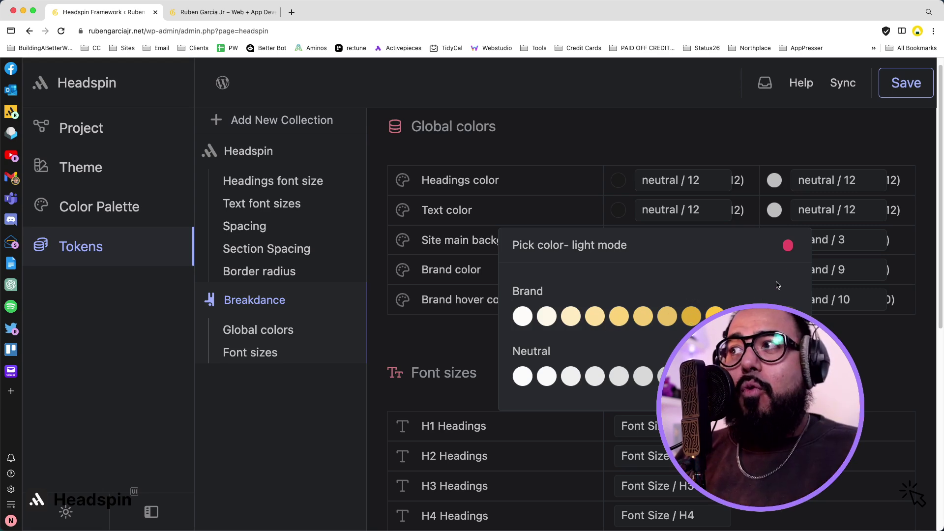
{"action": "left_click", "coordinate": [787, 244]}
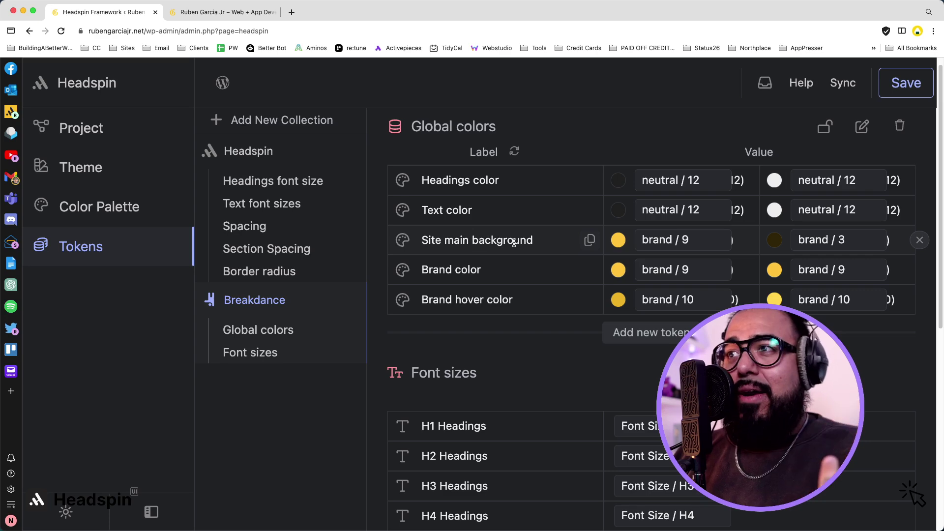
{"action": "left_click", "coordinate": [619, 240]}
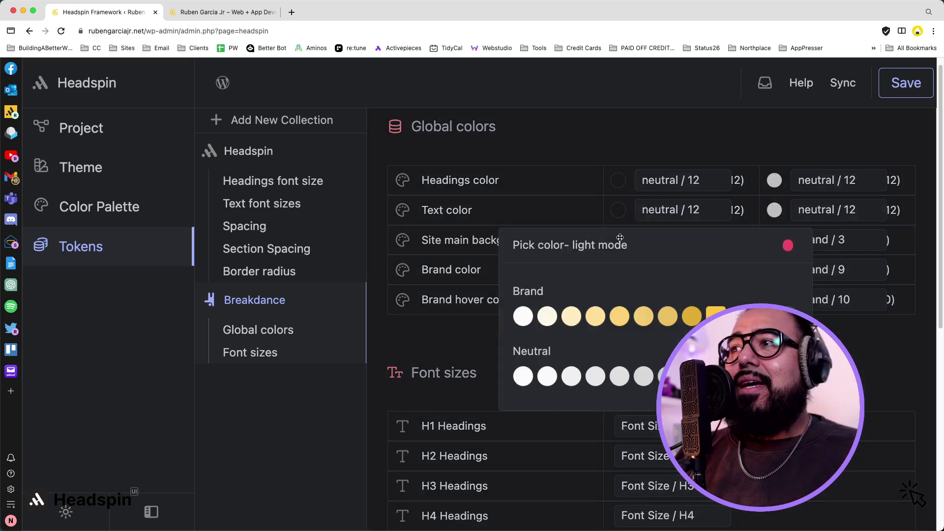
{"action": "left_click", "coordinate": [783, 242]}
Step: Scroll the live homepage down to the yellow 'Make an Impactful First Impression' section
{"action": "left_click", "coordinate": [222, 12]}
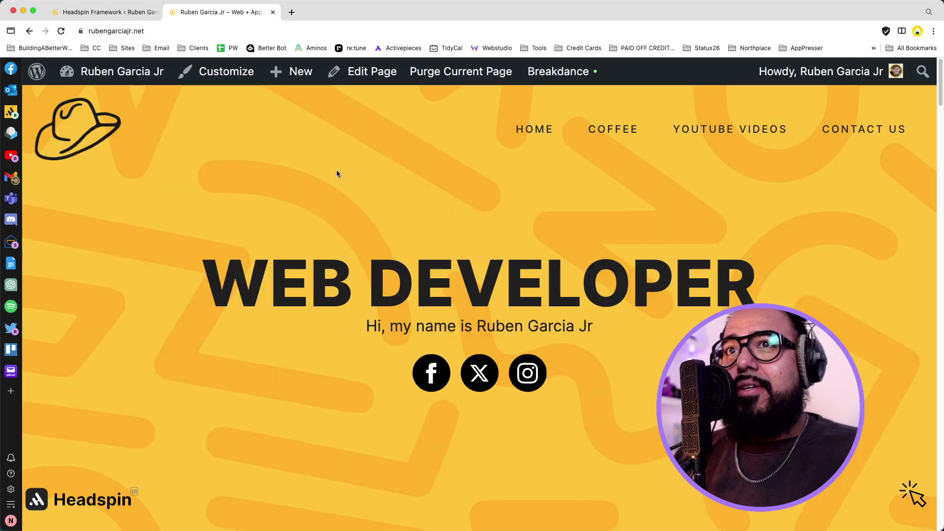
{"action": "scroll", "coordinate": [336, 173], "scroll_direction": "down", "scroll_amount": 5}
{"action": "scroll", "coordinate": [362, 210], "scroll_direction": "down", "scroll_amount": 5}
{"action": "scroll", "coordinate": [363, 210], "scroll_direction": "up", "scroll_amount": 5}
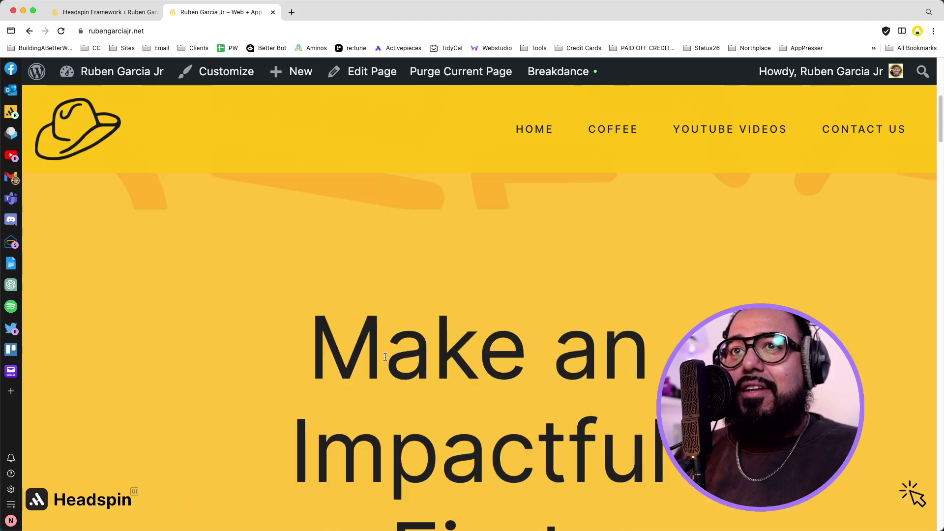
{"action": "scroll", "coordinate": [269, 316], "scroll_direction": "down", "scroll_amount": 3}
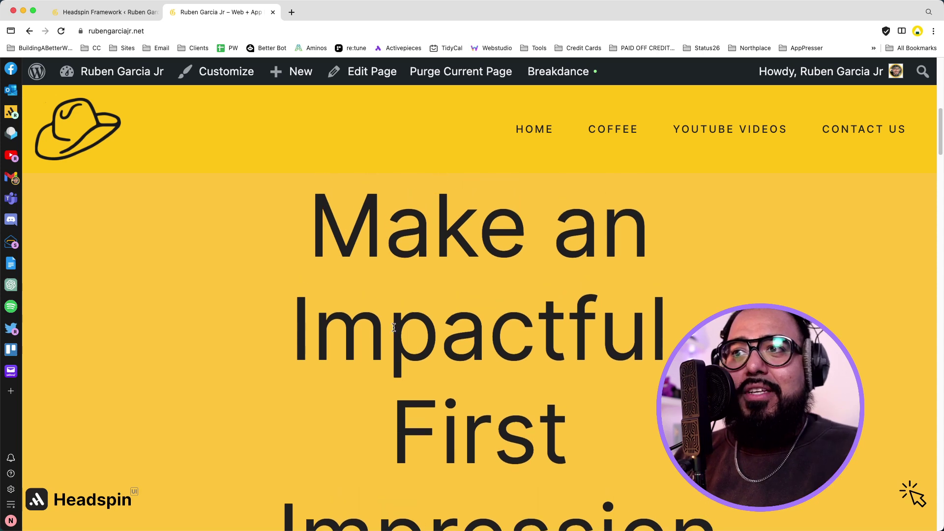
{"action": "scroll", "coordinate": [394, 327], "scroll_direction": "down", "scroll_amount": 5}
{"action": "scroll", "coordinate": [393, 327], "scroll_direction": "up", "scroll_amount": 3}
{"action": "scroll", "coordinate": [394, 327], "scroll_direction": "down", "scroll_amount": 2}
{"action": "scroll", "coordinate": [393, 327], "scroll_direction": "up", "scroll_amount": 5}
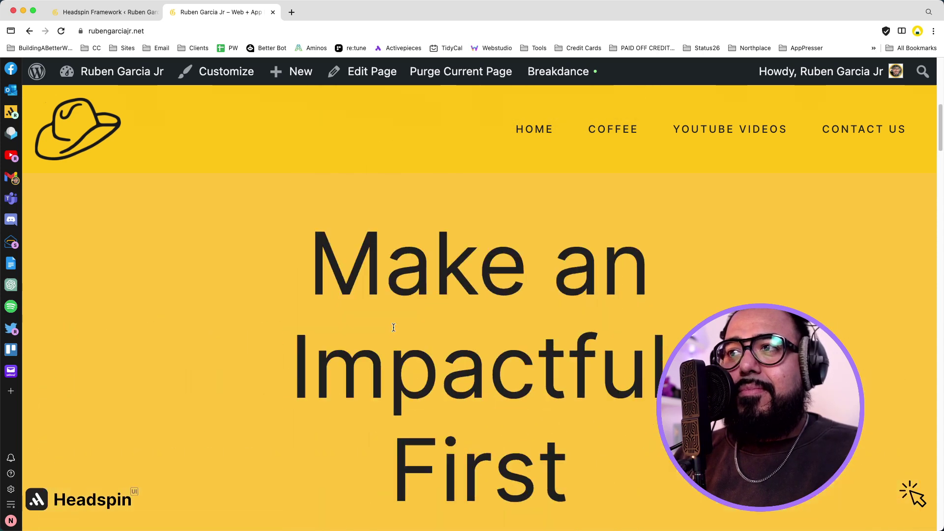
Step: Change Site main background's light-mode colour from brand / 9 to brand / 12 and save
{"action": "left_click", "coordinate": [109, 13]}
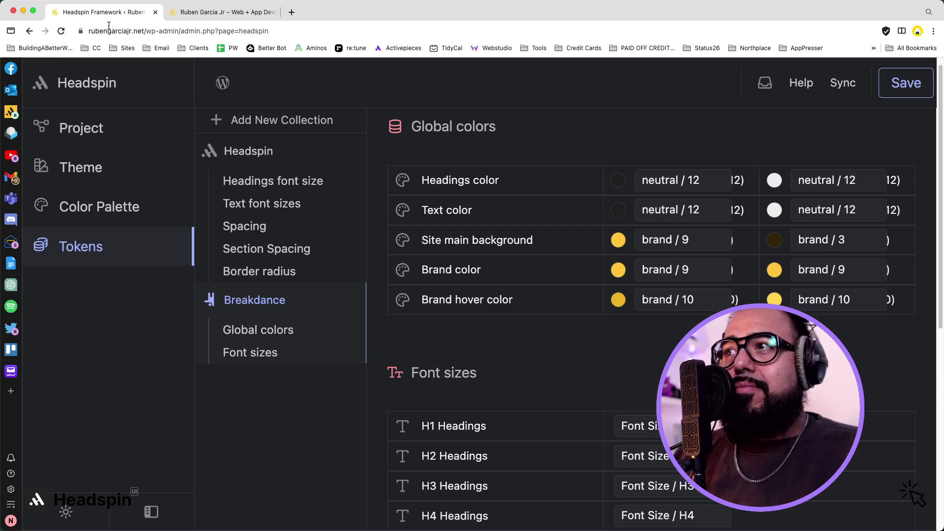
{"action": "left_click", "coordinate": [616, 244]}
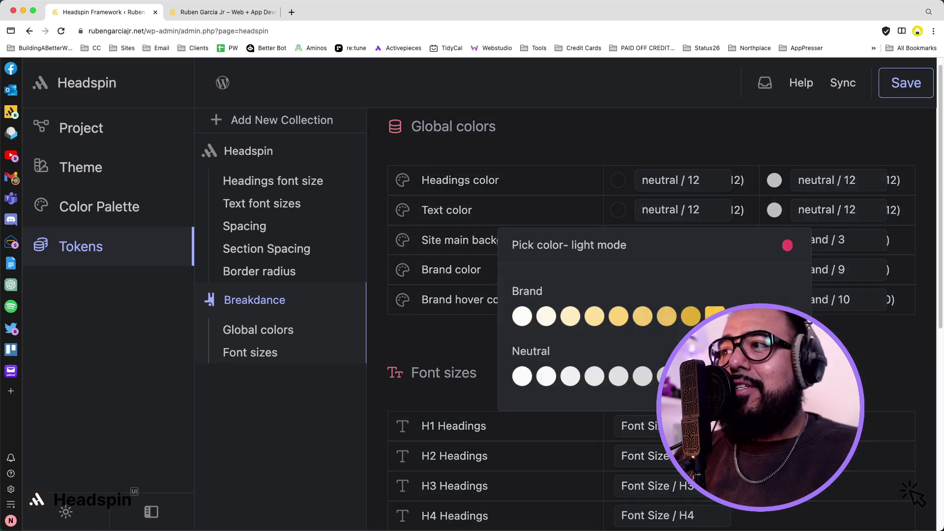
{"action": "left_click", "coordinate": [787, 316]}
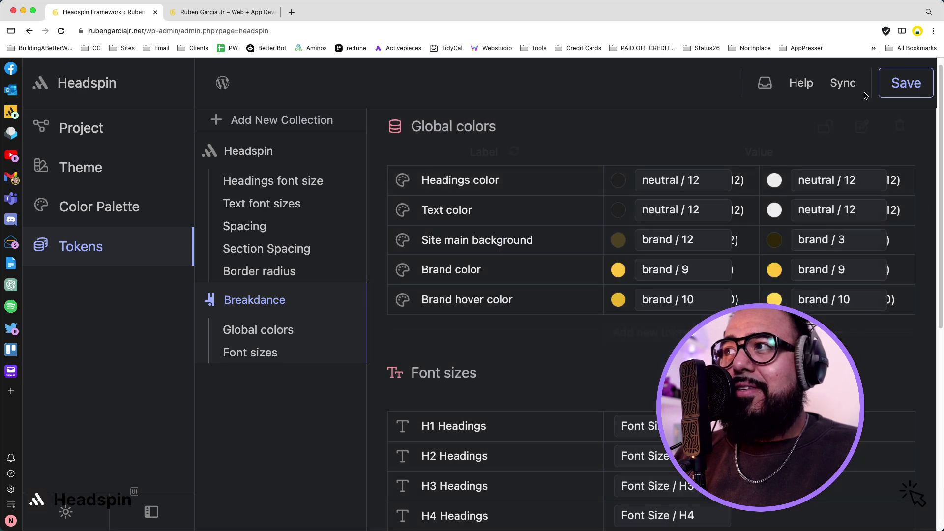
{"action": "left_click", "coordinate": [907, 83]}
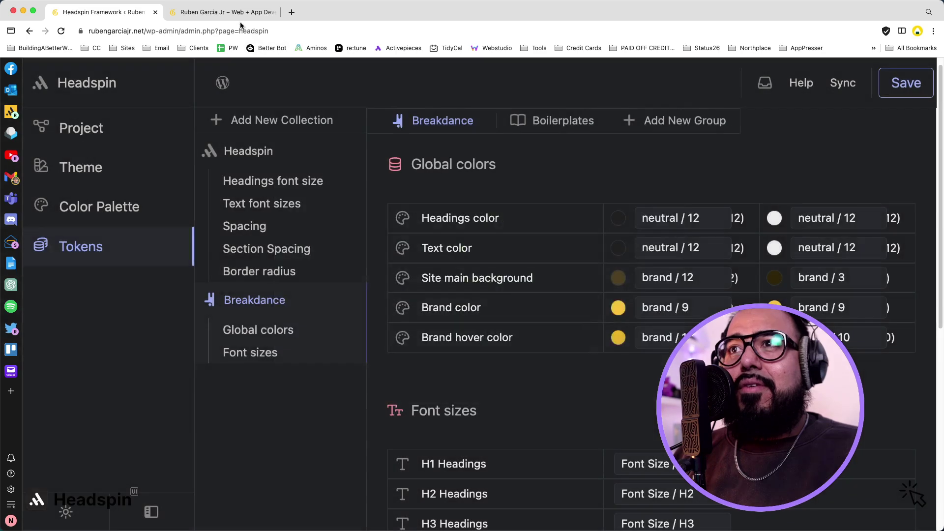
{"action": "left_click", "coordinate": [239, 15]}
{"action": "scroll", "coordinate": [240, 211], "scroll_direction": "down", "scroll_amount": 5}
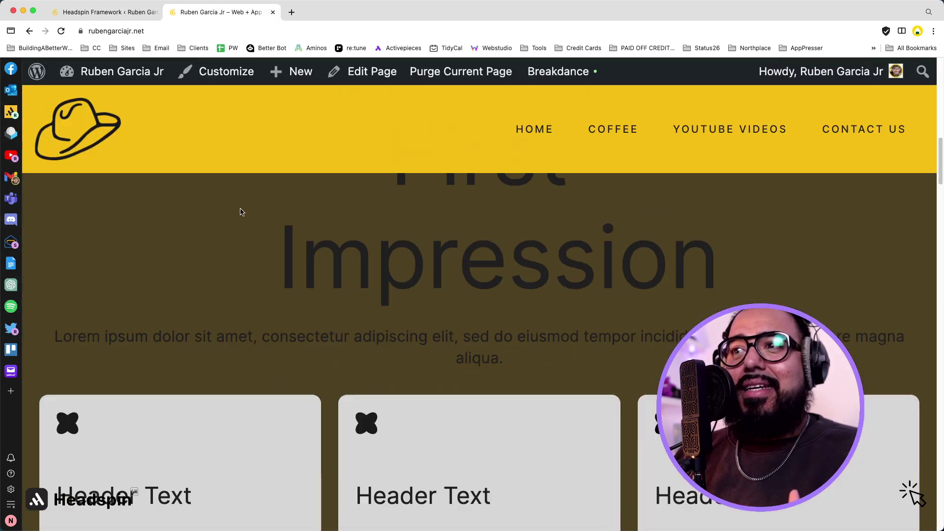
{"action": "scroll", "coordinate": [240, 210], "scroll_direction": "down", "scroll_amount": 3}
{"action": "scroll", "coordinate": [240, 213], "scroll_direction": "down", "scroll_amount": 3}
{"action": "scroll", "coordinate": [240, 212], "scroll_direction": "down", "scroll_amount": 5}
{"action": "scroll", "coordinate": [241, 212], "scroll_direction": "down", "scroll_amount": 5}
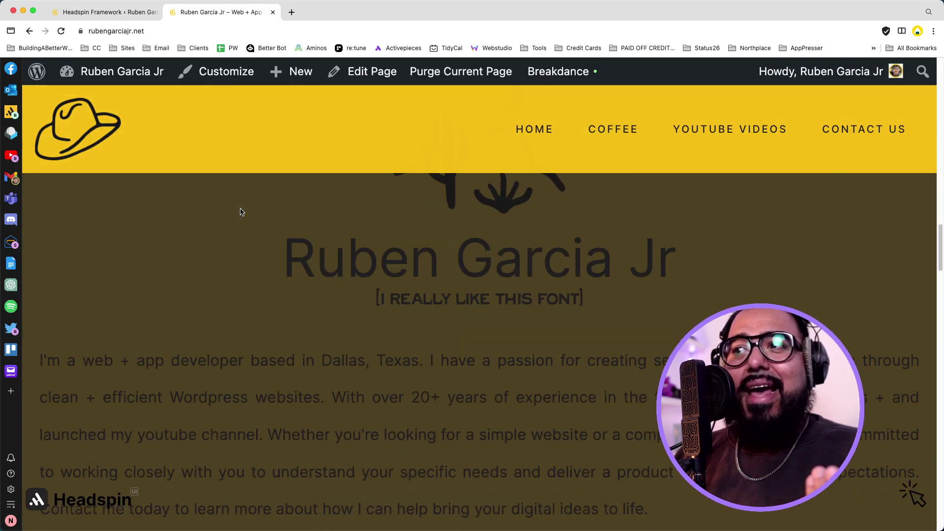
{"action": "scroll", "coordinate": [241, 211], "scroll_direction": "down", "scroll_amount": 5}
{"action": "scroll", "coordinate": [241, 211], "scroll_direction": "down", "scroll_amount": 4}
{"action": "scroll", "coordinate": [241, 212], "scroll_direction": "up", "scroll_amount": 5}
{"action": "scroll", "coordinate": [241, 212], "scroll_direction": "up", "scroll_amount": 3}
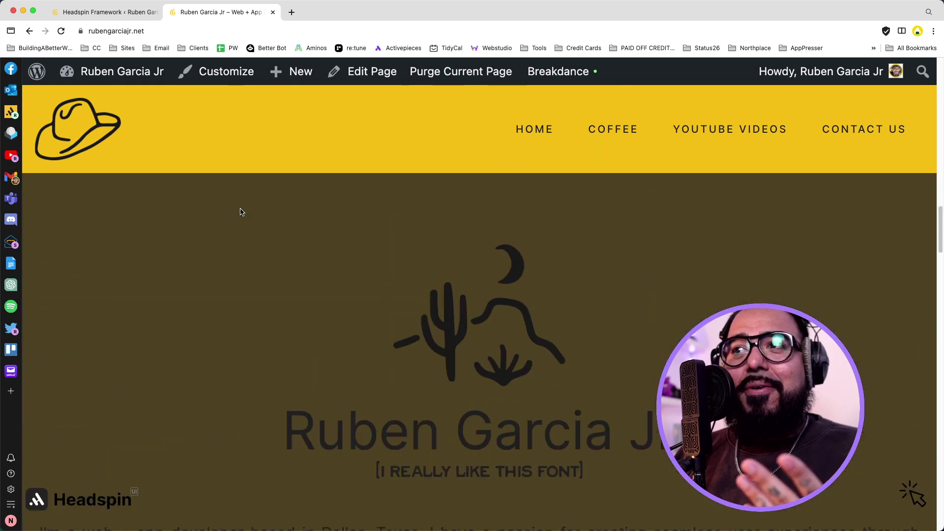
{"action": "scroll", "coordinate": [240, 212], "scroll_direction": "up", "scroll_amount": 5}
{"action": "scroll", "coordinate": [240, 212], "scroll_direction": "up", "scroll_amount": 4}
{"action": "scroll", "coordinate": [241, 212], "scroll_direction": "up", "scroll_amount": 4}
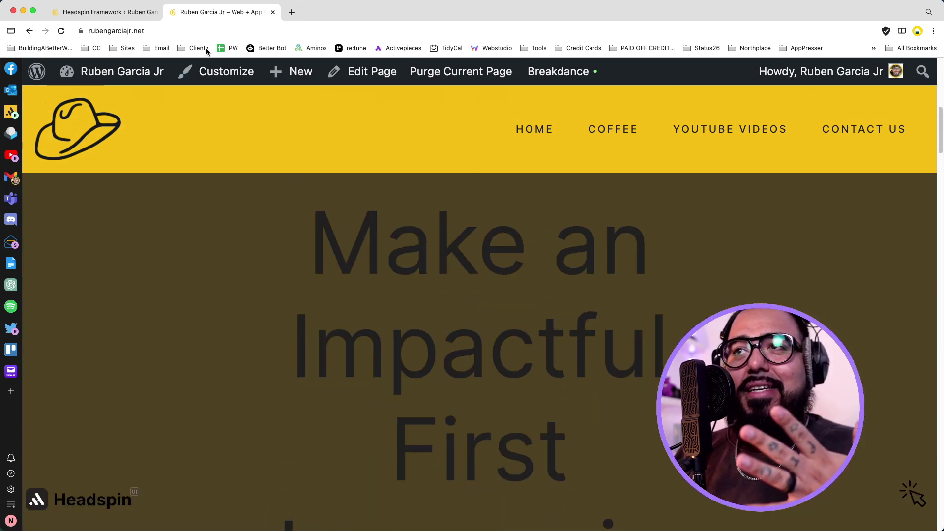
{"action": "left_click", "coordinate": [112, 15]}
{"action": "mouse_move", "coordinate": [502, 218]}
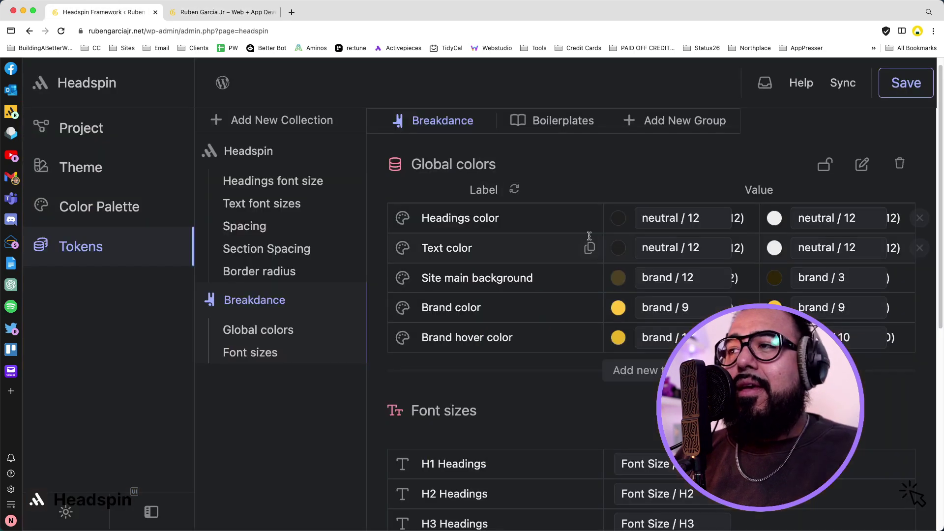
Step: Set the light-mode Headings color to brand / 1, save, and view the white headings live
{"action": "left_click", "coordinate": [618, 219]}
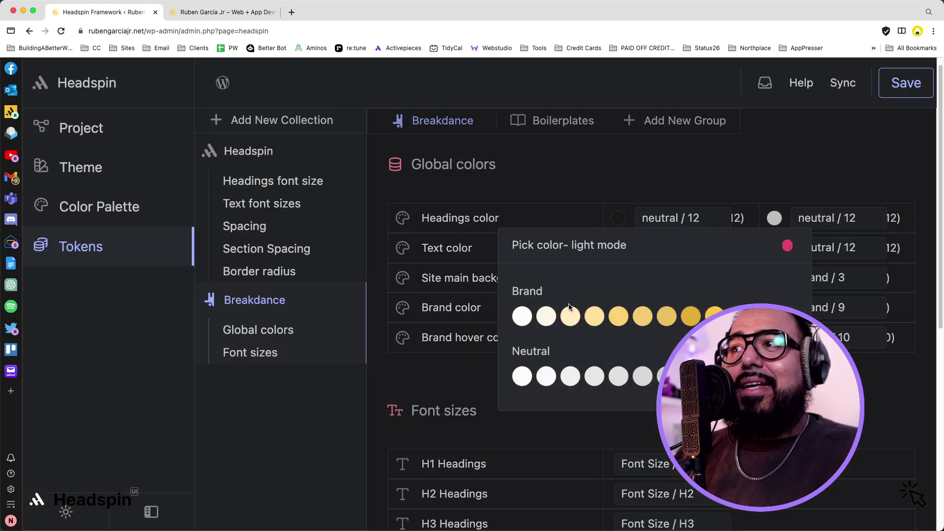
{"action": "left_click", "coordinate": [522, 318]}
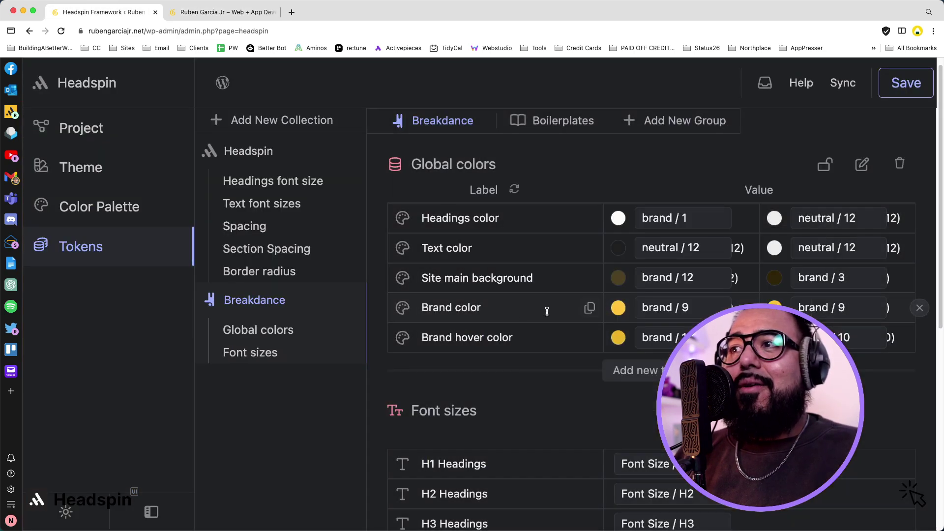
{"action": "left_click", "coordinate": [909, 84]}
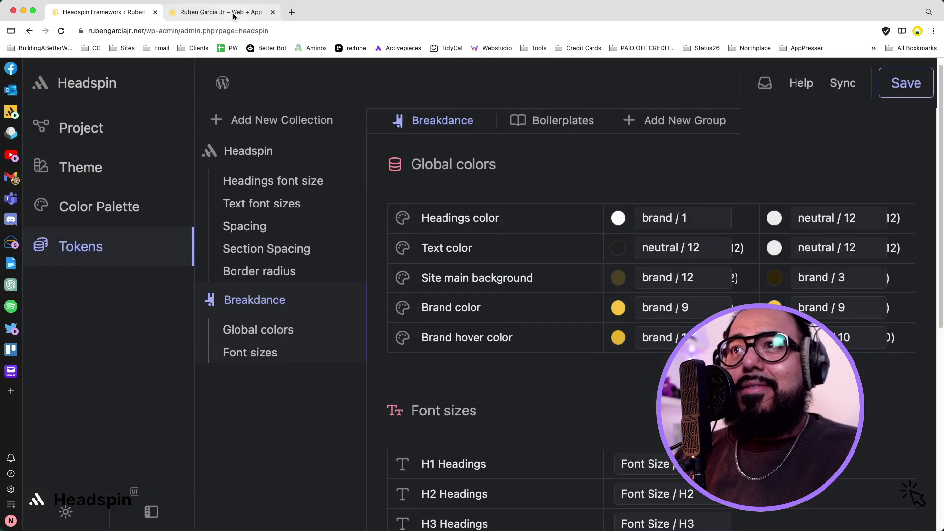
{"action": "left_click", "coordinate": [233, 15]}
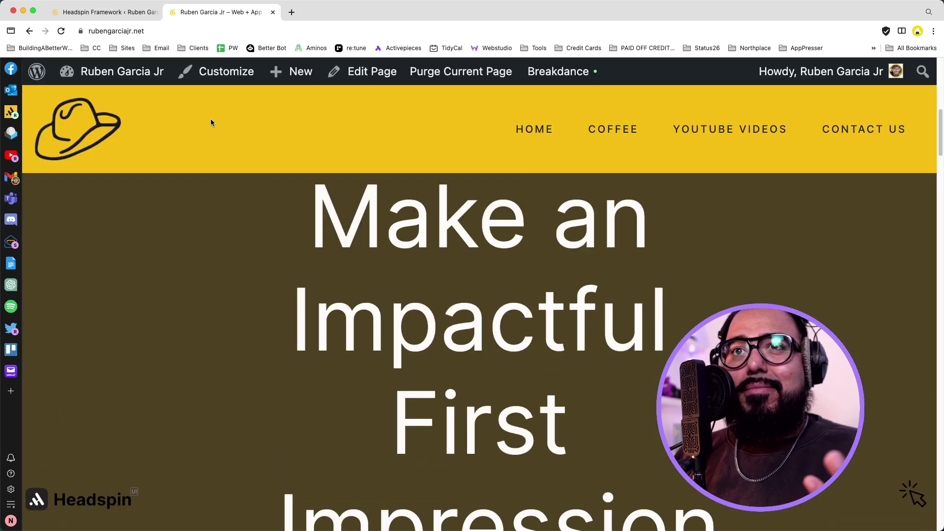
Step: Keep Headings at neutral / 12, set Site main background to brand / 3, and save
{"action": "left_click", "coordinate": [101, 12]}
{"action": "mouse_move", "coordinate": [501, 219]}
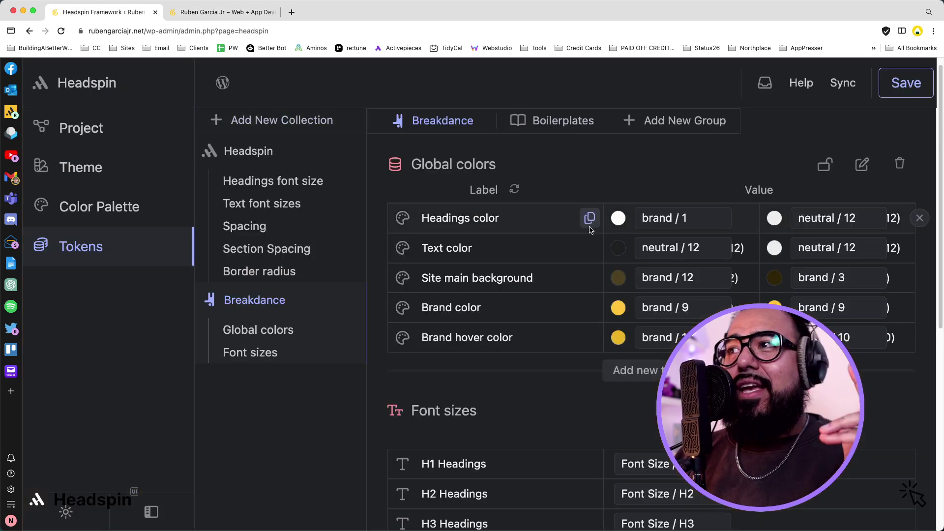
{"action": "left_click", "coordinate": [618, 218]}
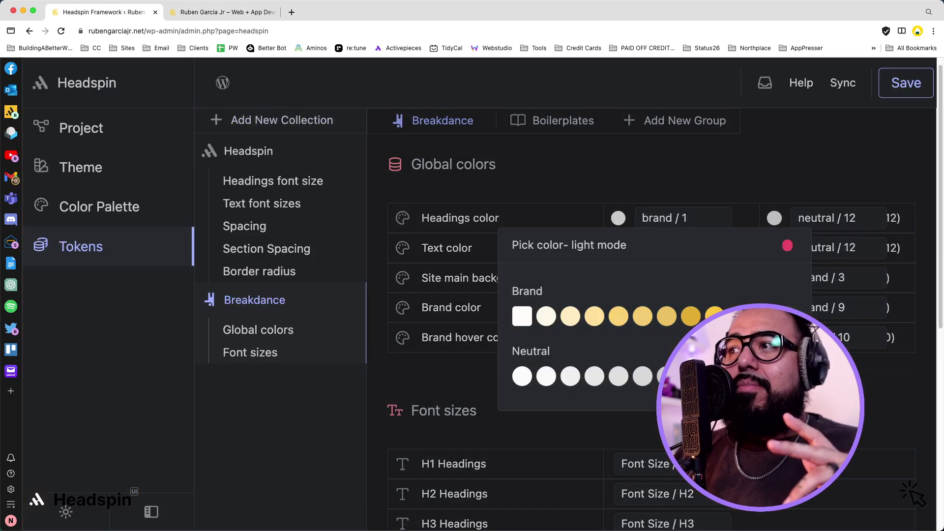
{"action": "key", "text": "Escape"}
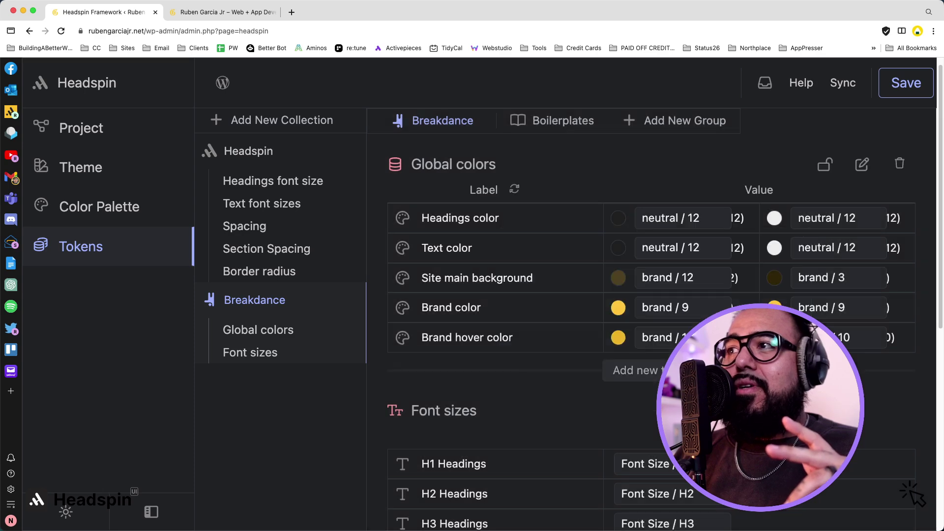
{"action": "left_click", "coordinate": [624, 281]}
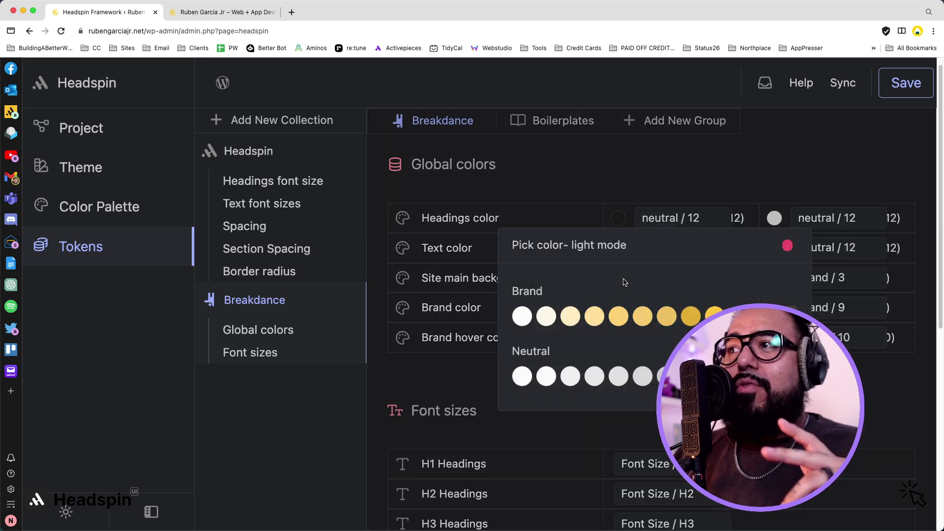
{"action": "left_click", "coordinate": [567, 318]}
{"action": "left_click", "coordinate": [906, 82]}
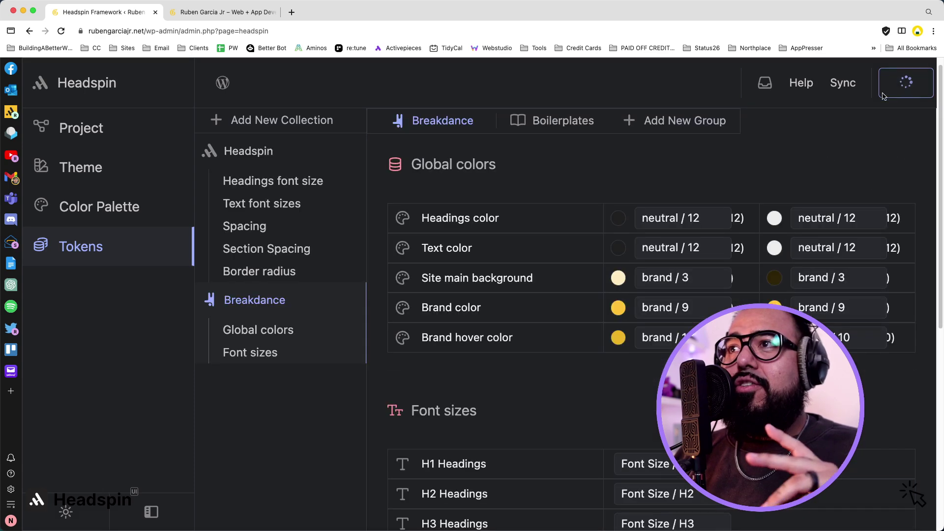
{"action": "left_click", "coordinate": [232, 12]}
Step: Check the pale cream homepage against the Headspin tokens tab and adjust the browser zoom
{"action": "scroll", "coordinate": [299, 148], "scroll_direction": "down", "scroll_amount": 5}
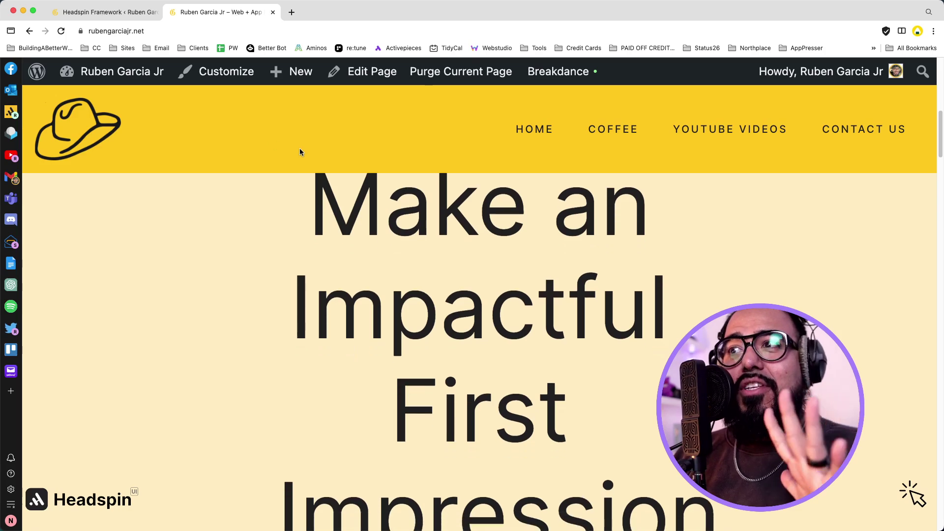
{"action": "scroll", "coordinate": [339, 202], "scroll_direction": "up", "scroll_amount": 5}
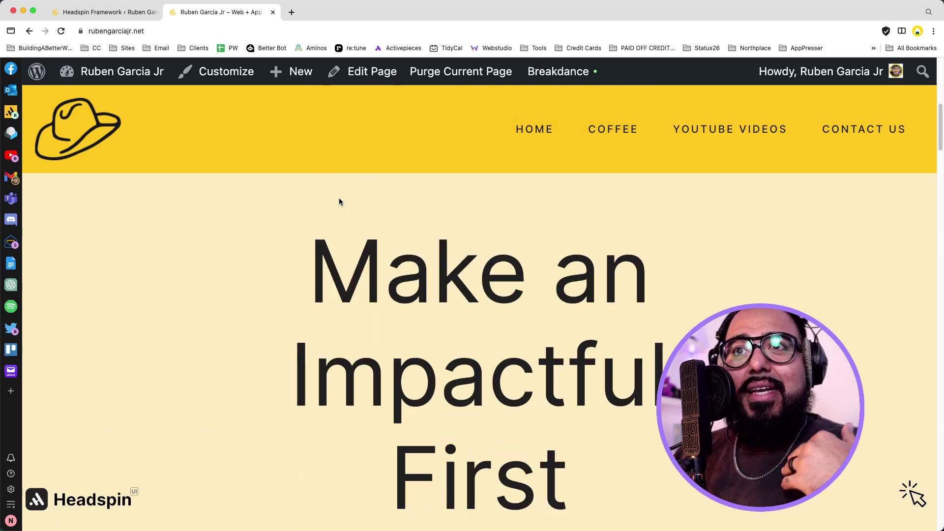
{"action": "left_click", "coordinate": [133, 17]}
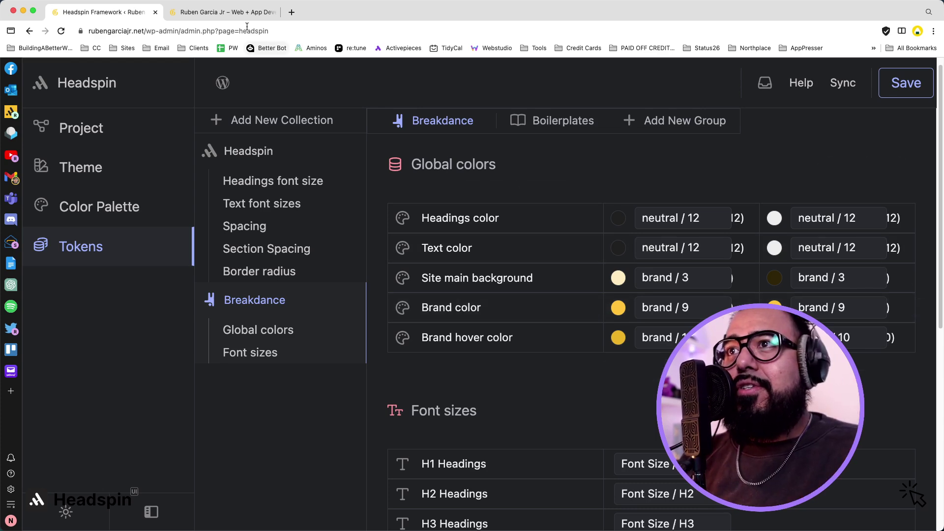
{"action": "left_click", "coordinate": [237, 10]}
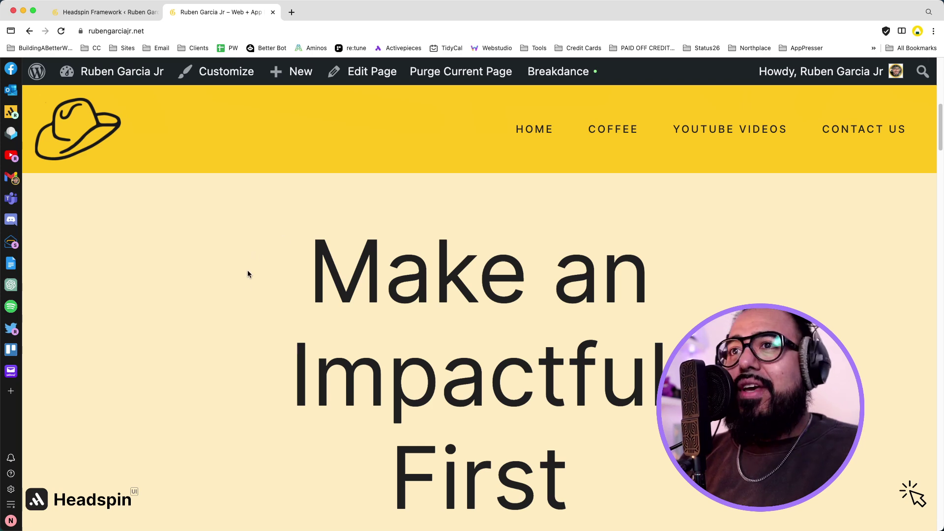
{"action": "key", "text": "super+minus"}
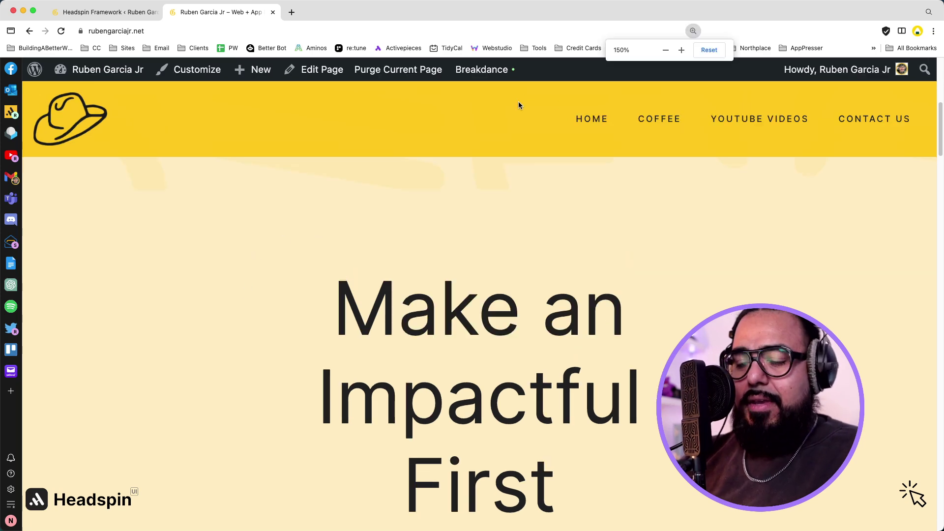
{"action": "key", "text": "super+minus"}
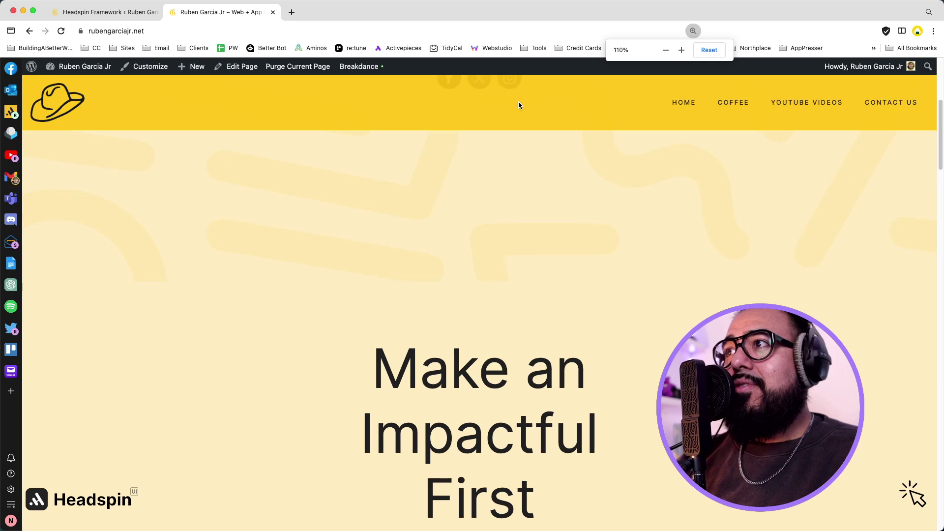
{"action": "key", "text": "super+minus"}
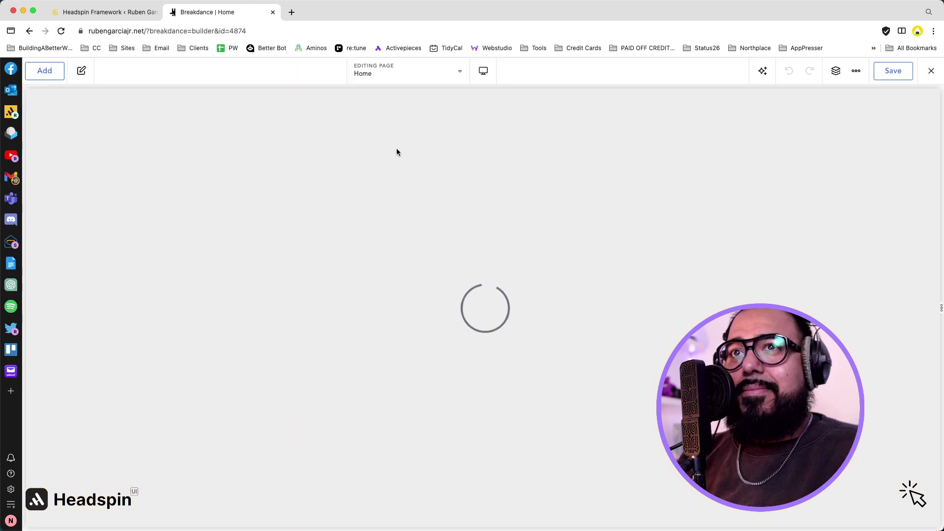
Step: View the Colors section of Breakdance Global Settings, then return to the Headspin tokens page
{"action": "left_click", "coordinate": [856, 71]}
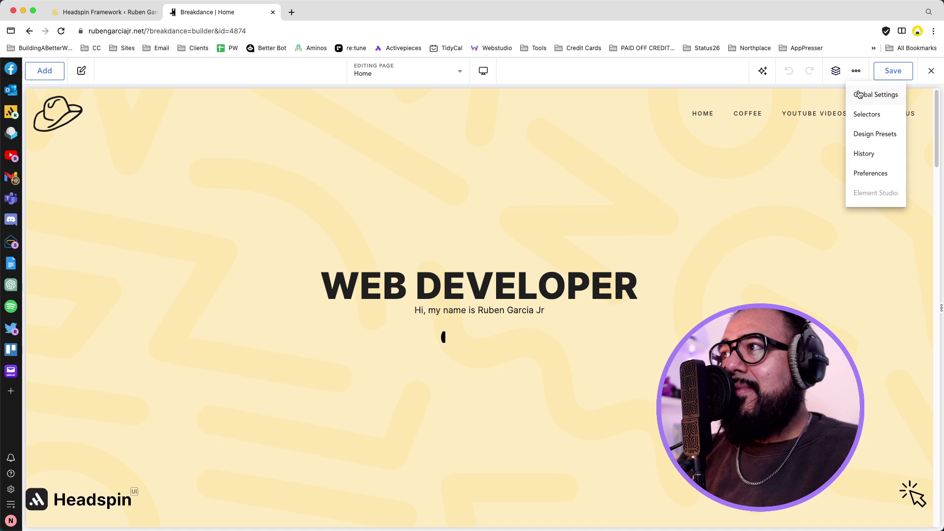
{"action": "left_click", "coordinate": [859, 93]}
{"action": "left_click", "coordinate": [822, 127]}
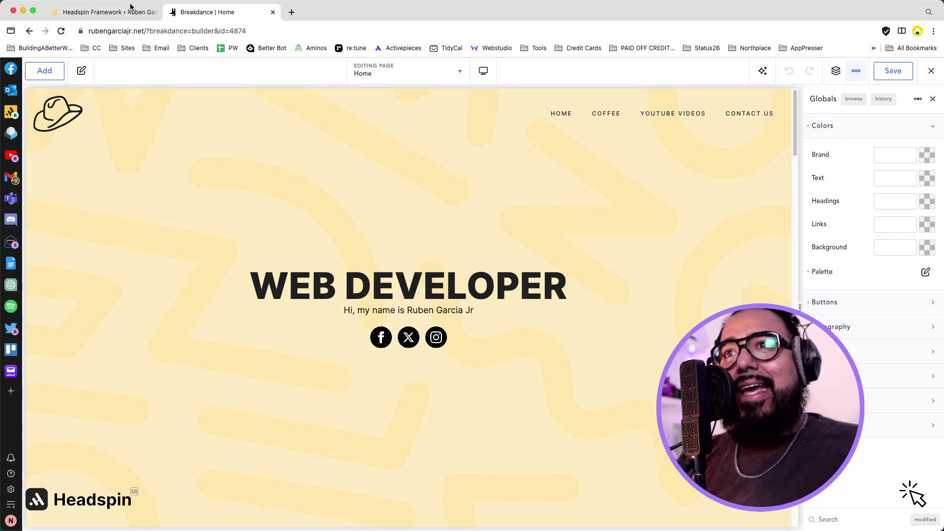
{"action": "left_click", "coordinate": [118, 14]}
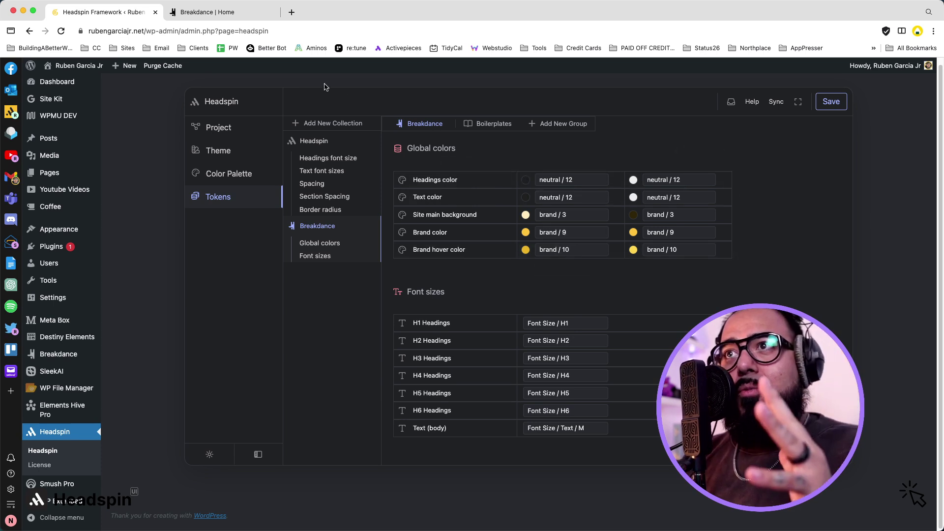
Step: Set the Site main background light-mode token to brand / 9, save, and view the yellow builder page
{"action": "left_click", "coordinate": [230, 12]}
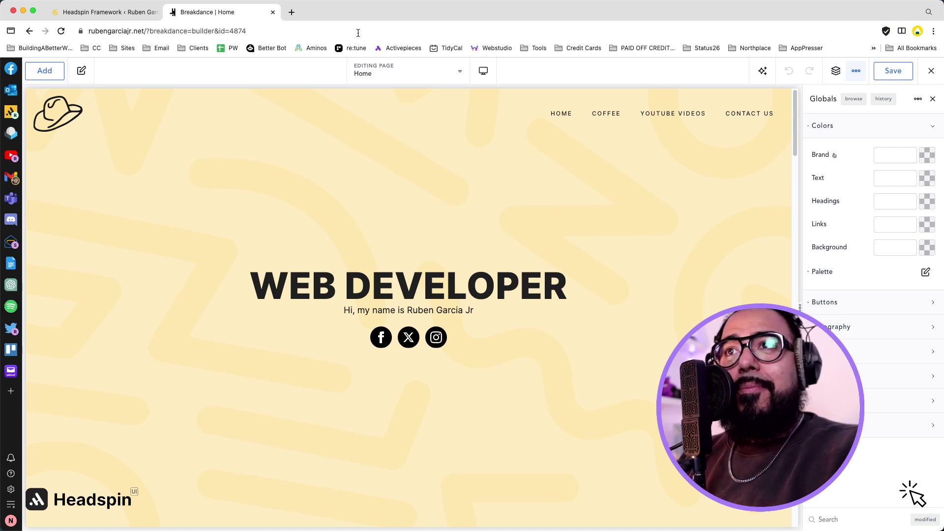
{"action": "left_click", "coordinate": [113, 14]}
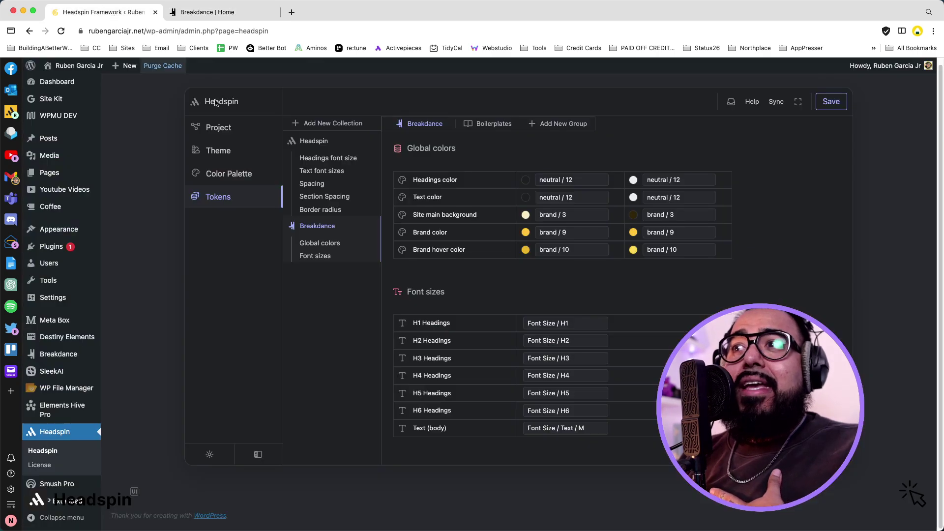
{"action": "mouse_move", "coordinate": [470, 214]}
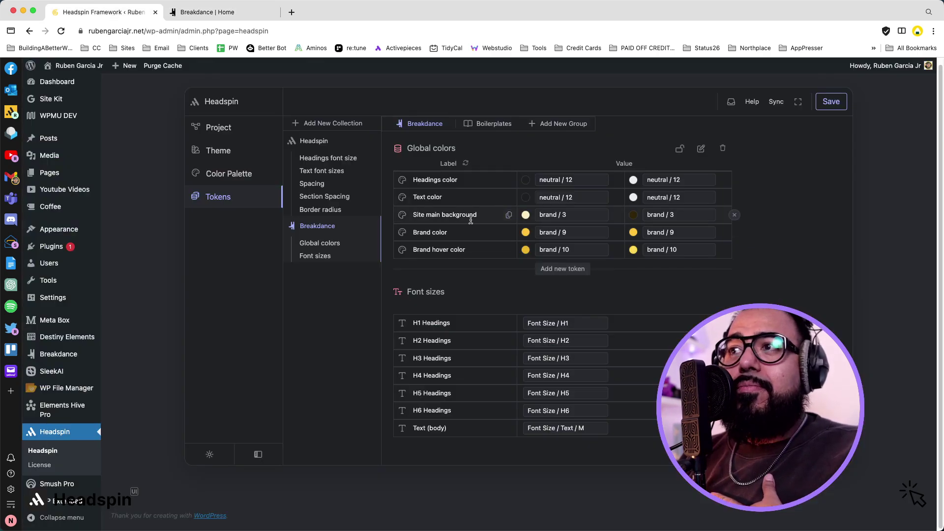
{"action": "left_click", "coordinate": [526, 215]}
{"action": "left_click", "coordinate": [581, 236]}
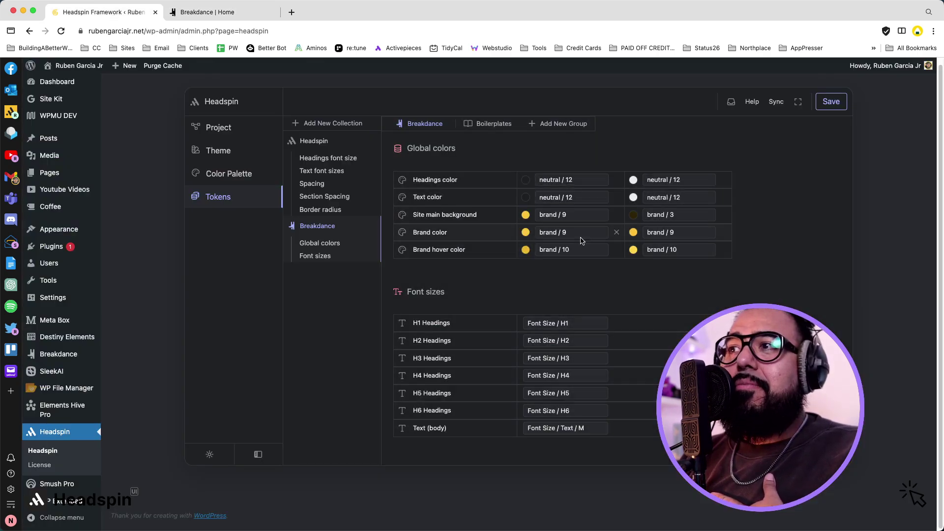
{"action": "left_click", "coordinate": [835, 104]}
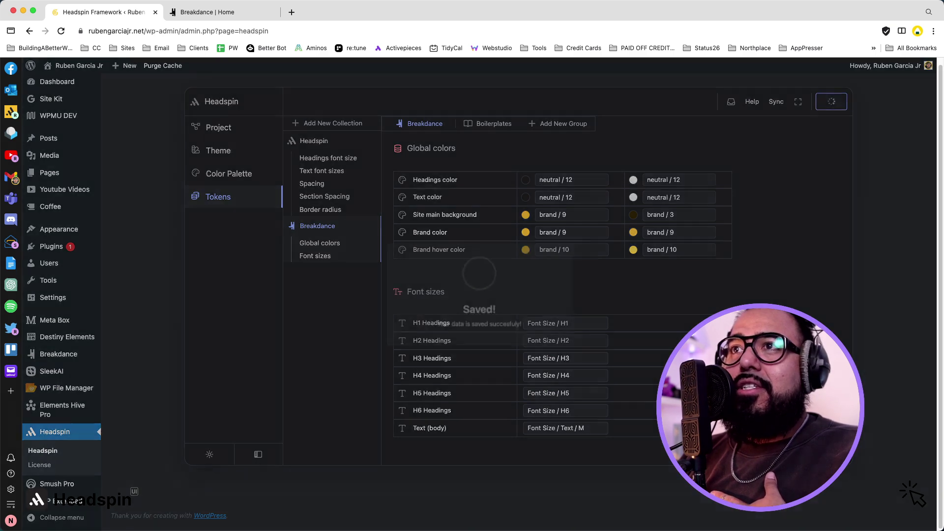
{"action": "left_click", "coordinate": [191, 12]}
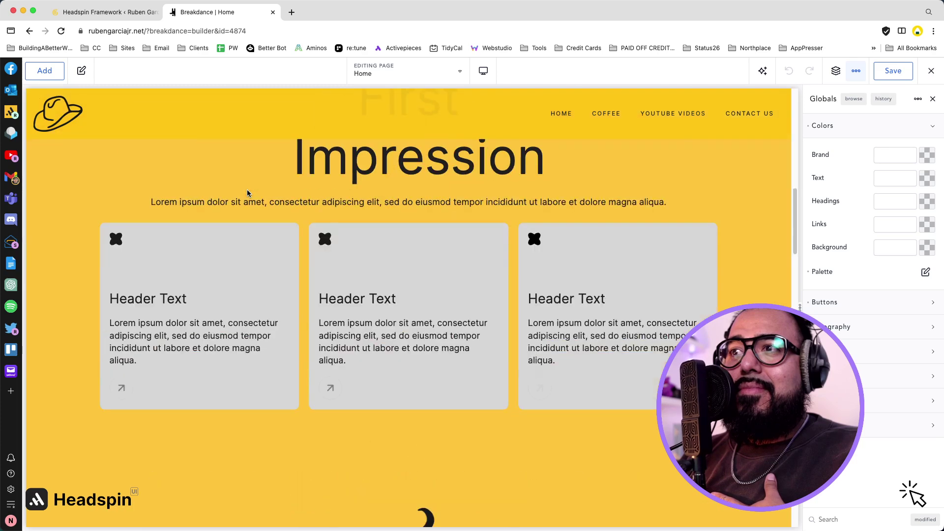
Step: Scroll the yellow-background Breakdance page, then go back to the Headspin tokens page
{"action": "scroll", "coordinate": [247, 193], "scroll_direction": "down", "scroll_amount": 2}
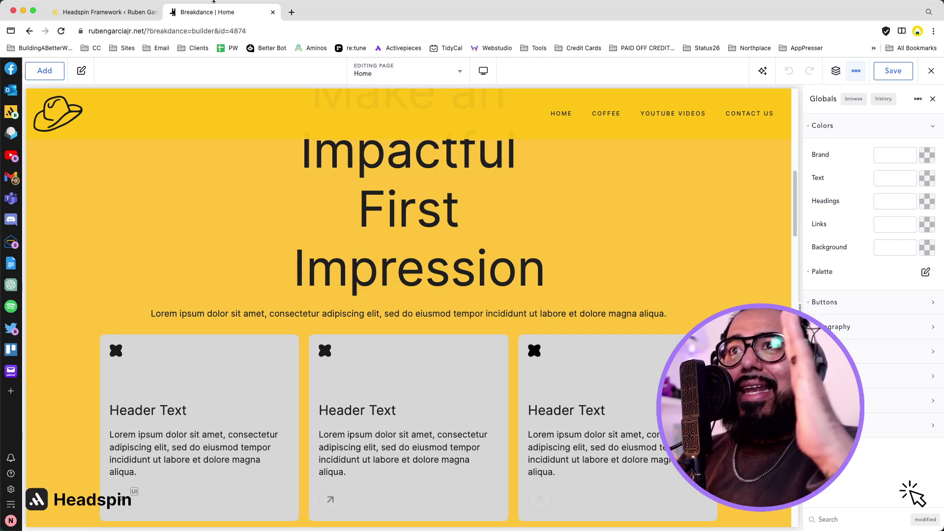
{"action": "left_click", "coordinate": [133, 12]}
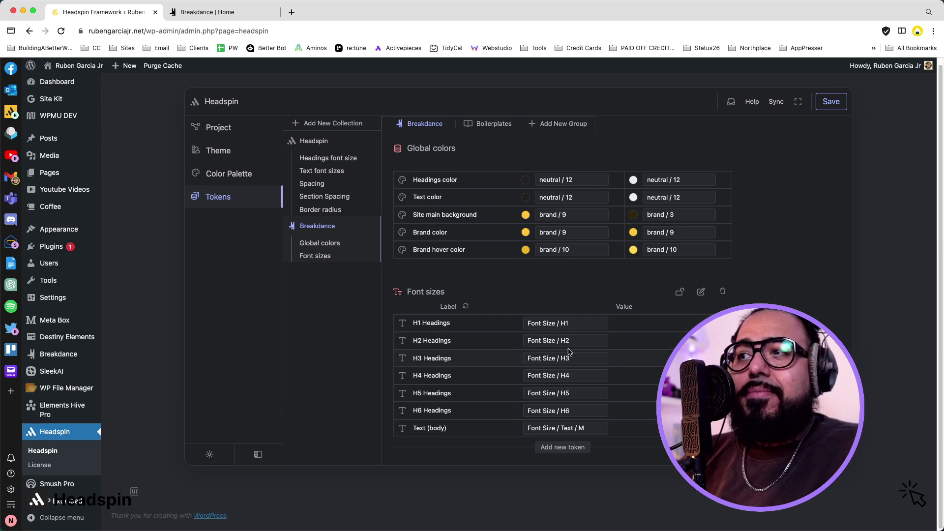
{"action": "mouse_move", "coordinate": [561, 323]}
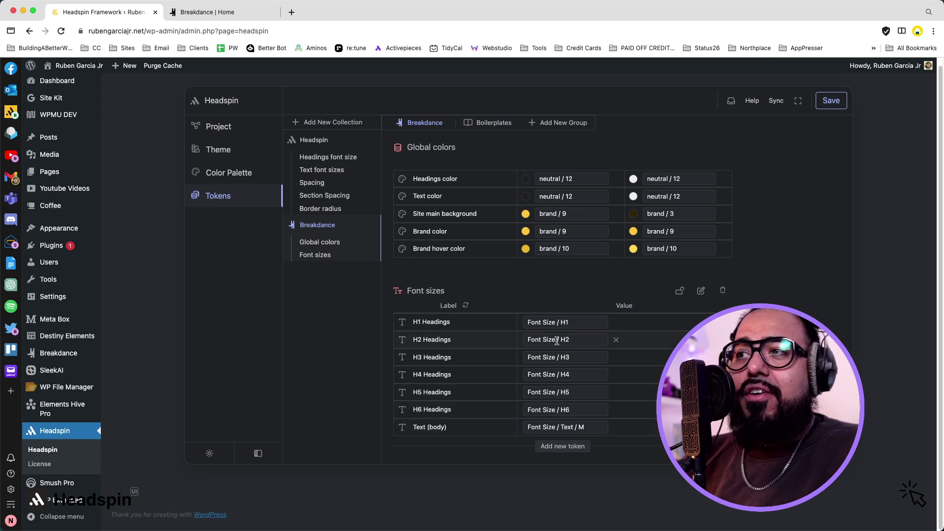
Step: Try the H0 size on the H1 Headings token, then set it back to H1
{"action": "left_click", "coordinate": [577, 324]}
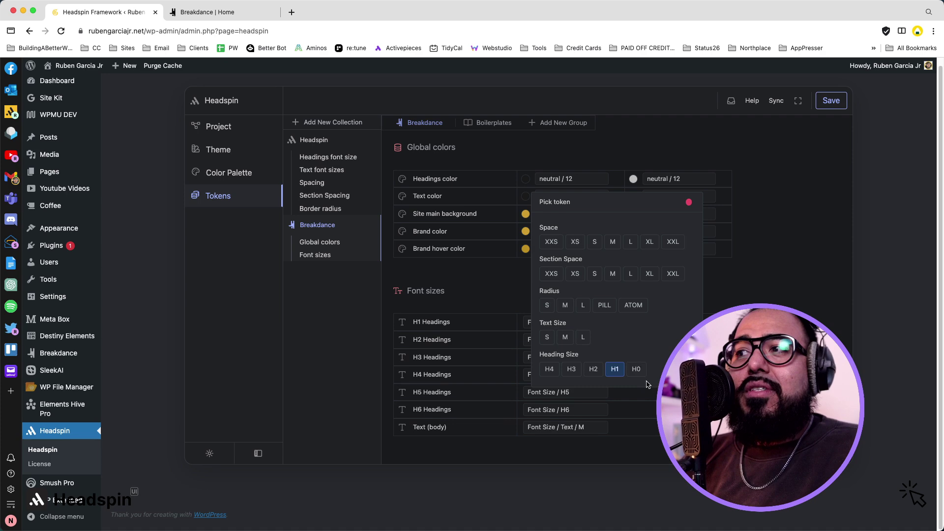
{"action": "left_click", "coordinate": [640, 374]}
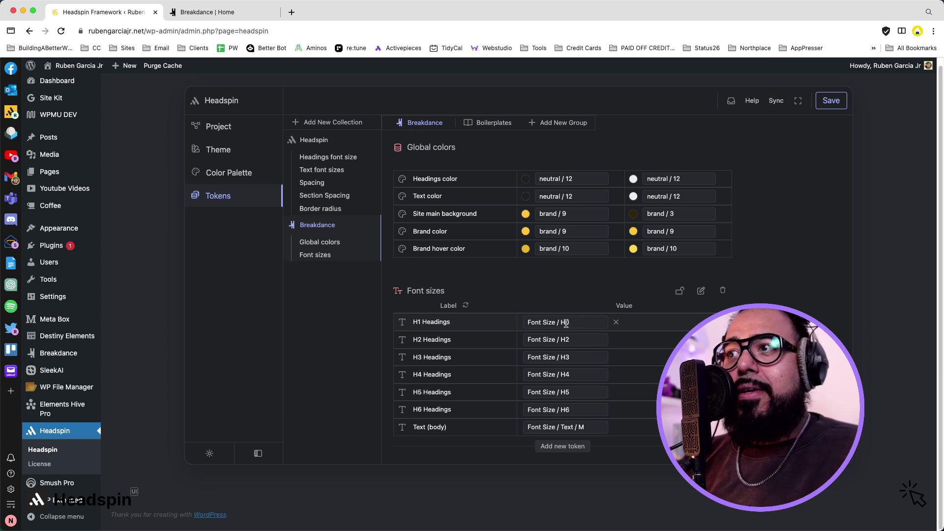
{"action": "left_click", "coordinate": [573, 324]}
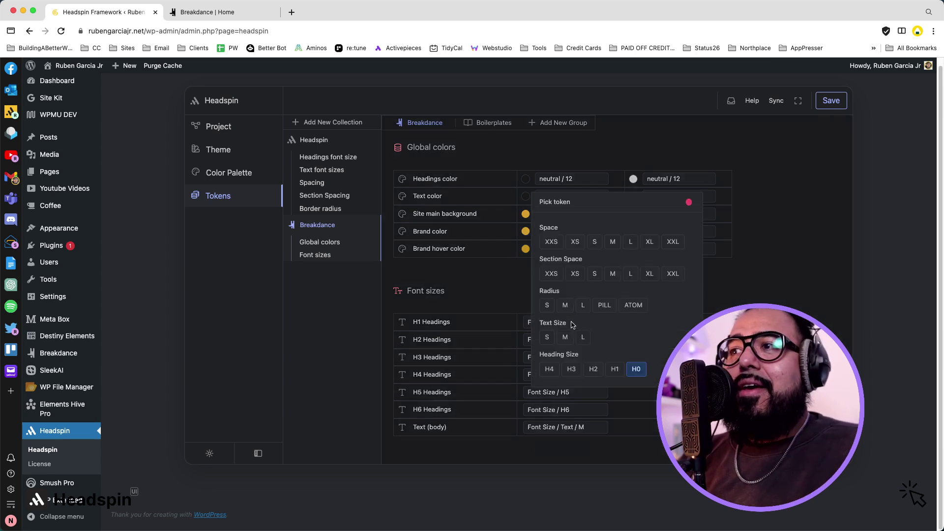
{"action": "left_click", "coordinate": [615, 373]}
Step: Set the Text (body) token to the small size, save, and preview the smaller text in Breakdance
{"action": "left_click", "coordinate": [593, 431]}
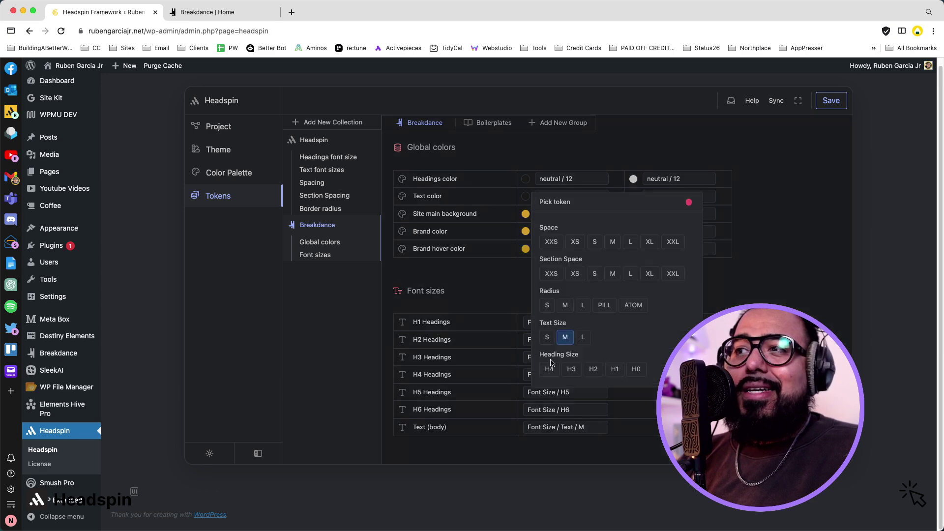
{"action": "left_click", "coordinate": [547, 337]}
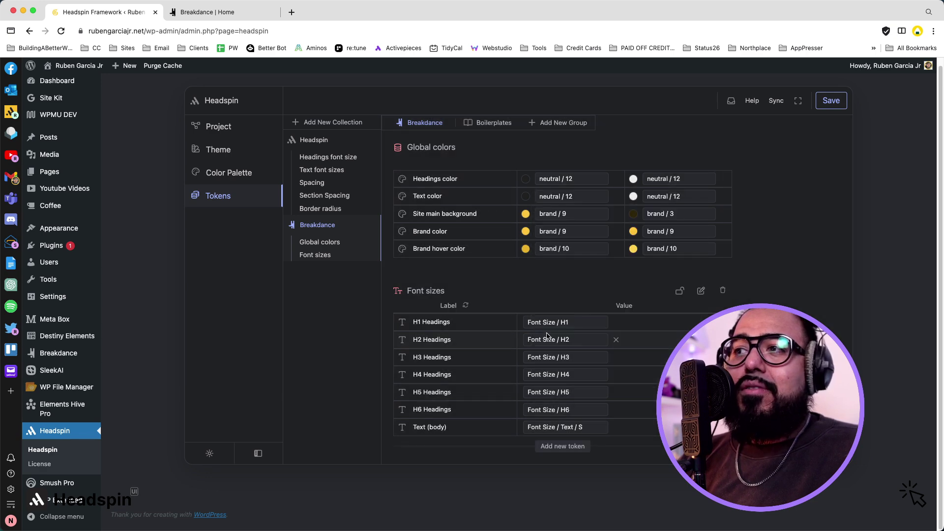
{"action": "left_click", "coordinate": [827, 106]}
{"action": "left_click", "coordinate": [201, 12]}
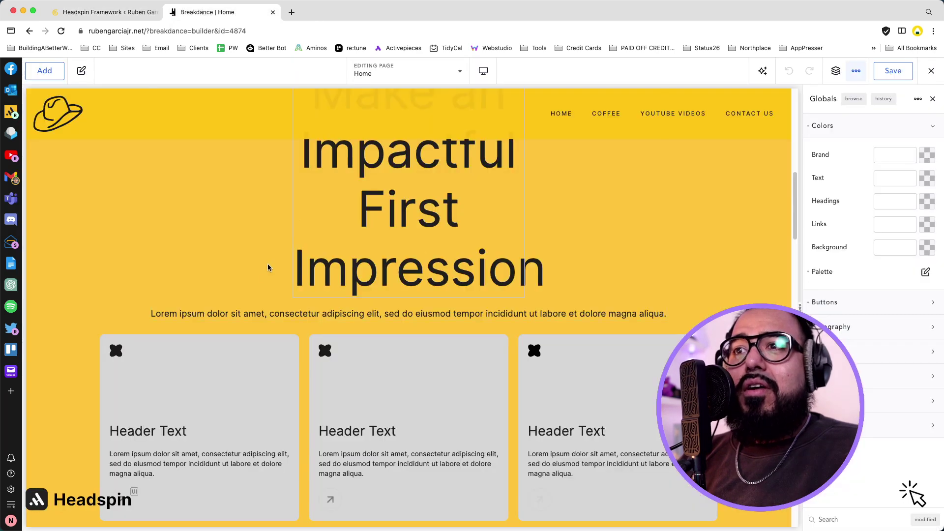
{"action": "scroll", "coordinate": [233, 314], "scroll_direction": "down", "scroll_amount": 10}
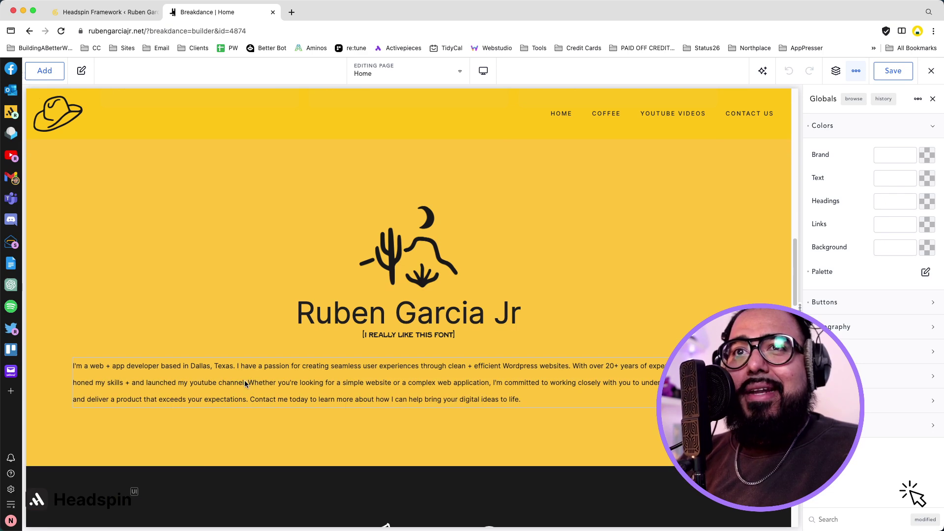
{"action": "left_click", "coordinate": [130, 13]}
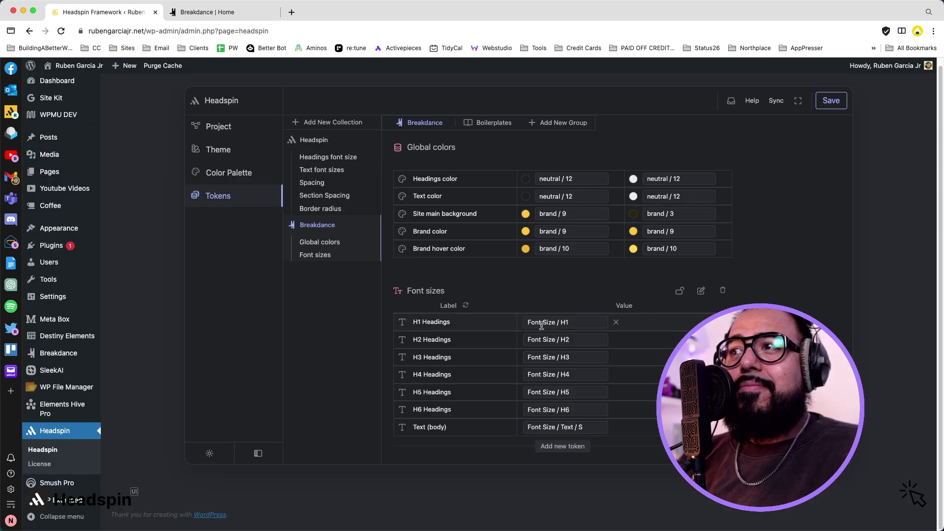
Step: Set the Text (body) token to Font Size / Text / L, save, and view the larger bio paragraph
{"action": "left_click", "coordinate": [586, 431]}
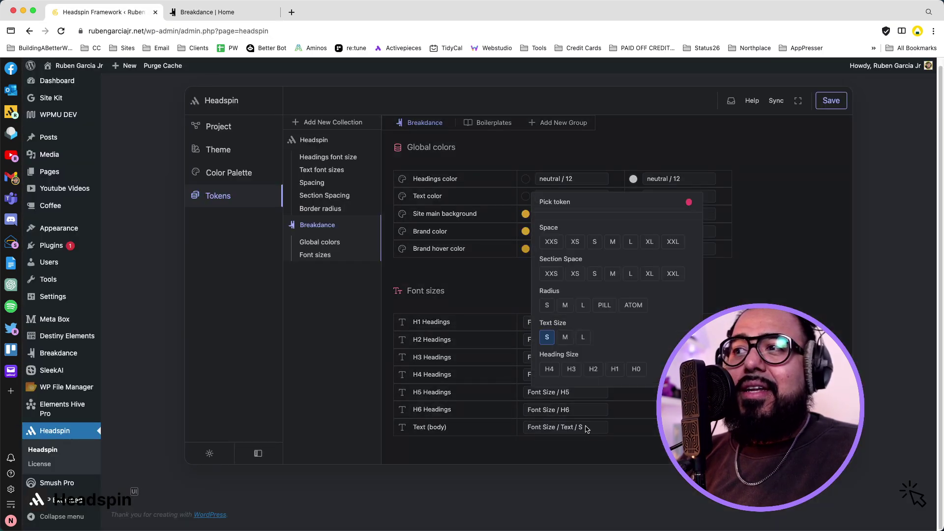
{"action": "left_click", "coordinate": [583, 337]}
{"action": "left_click", "coordinate": [831, 100]}
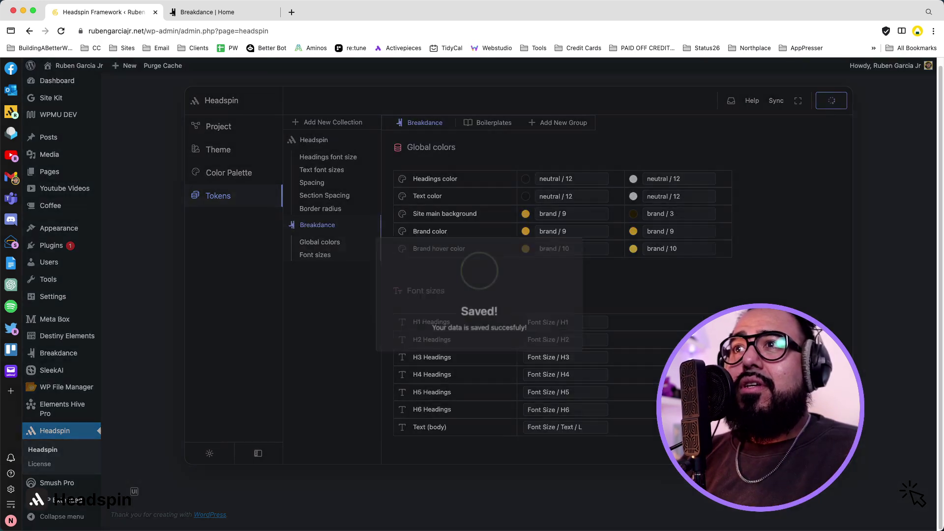
{"action": "left_click", "coordinate": [199, 14]}
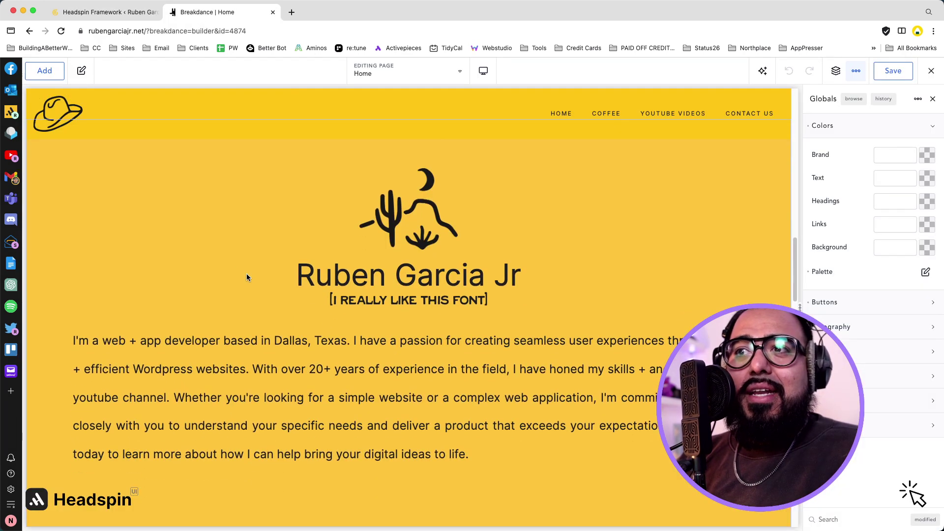
Step: Change the Text (body) token in Headspin to Font Size / Text / M
{"action": "left_click", "coordinate": [105, 12]}
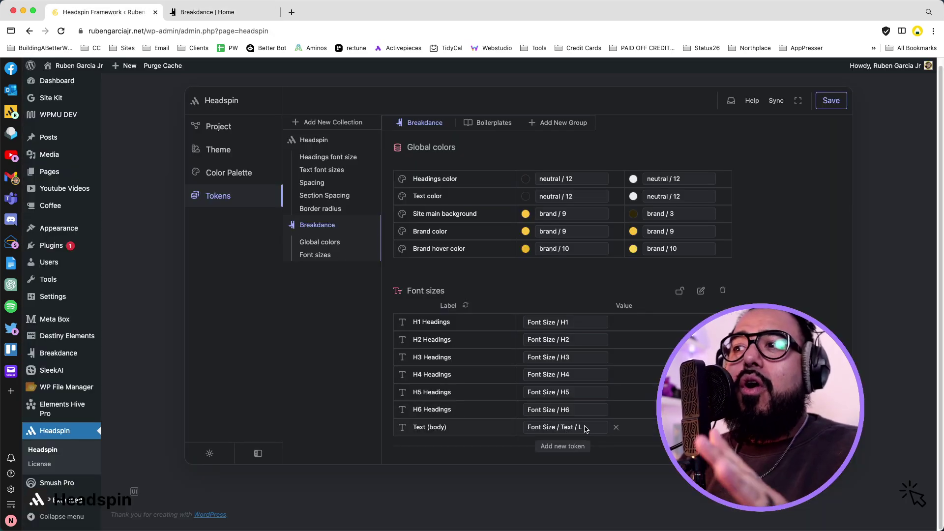
{"action": "left_click", "coordinate": [586, 430]}
{"action": "left_click", "coordinate": [564, 338]}
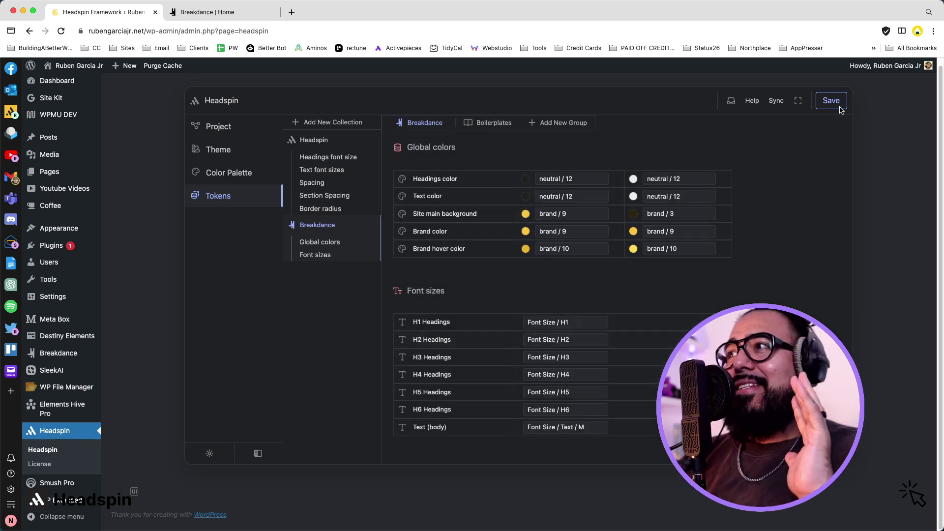